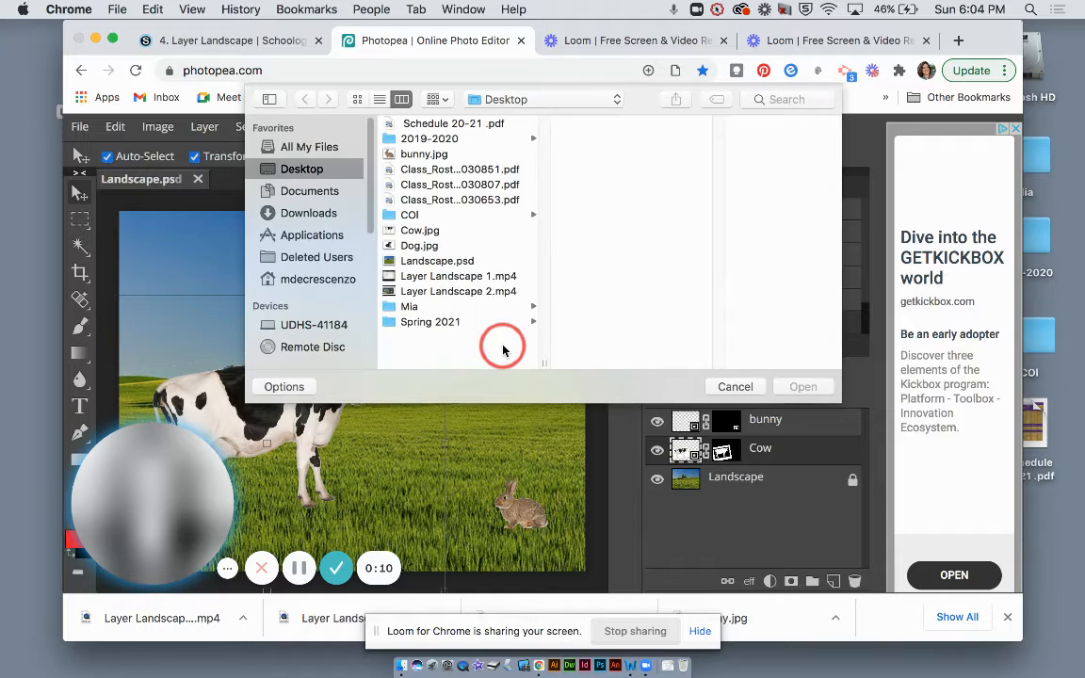
# Place Dog.jpg from the Desktop into the Landscape document and hide the bunny and Cow layers.
pyautogui.click(414, 245)
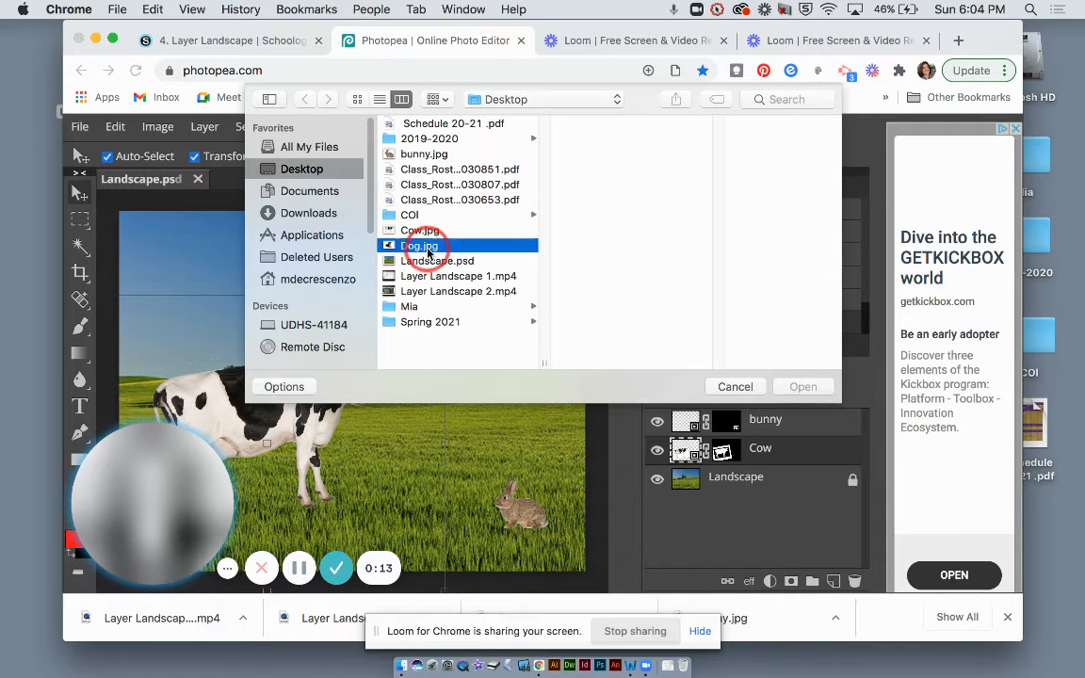
pyautogui.click(804, 387)
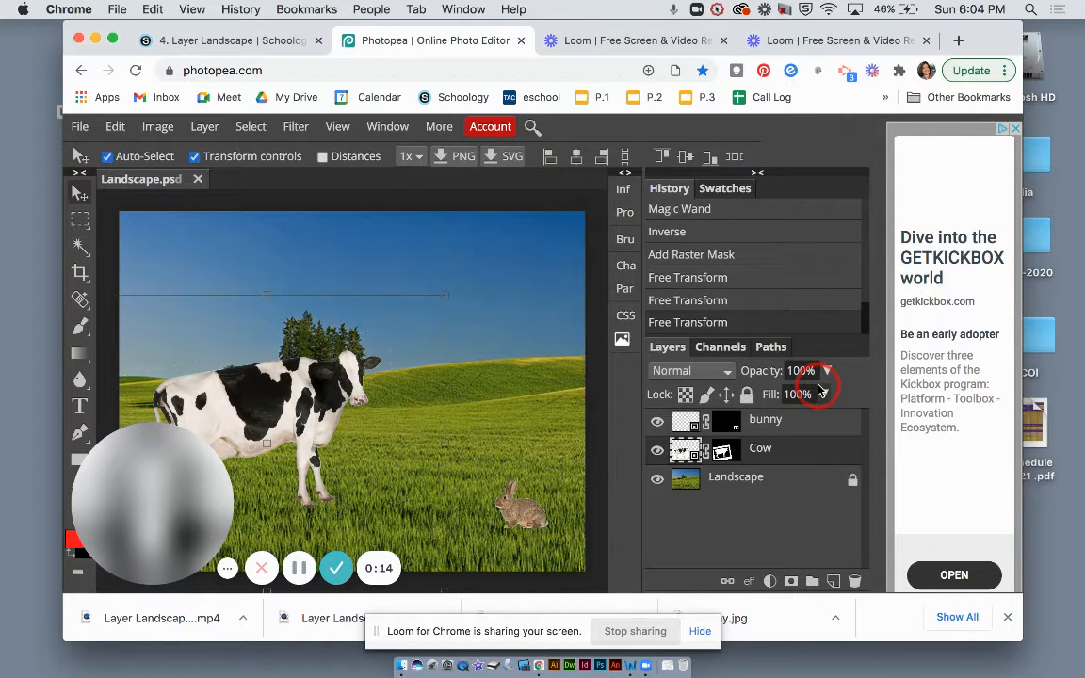
pyautogui.click(658, 425)
pyautogui.click(657, 479)
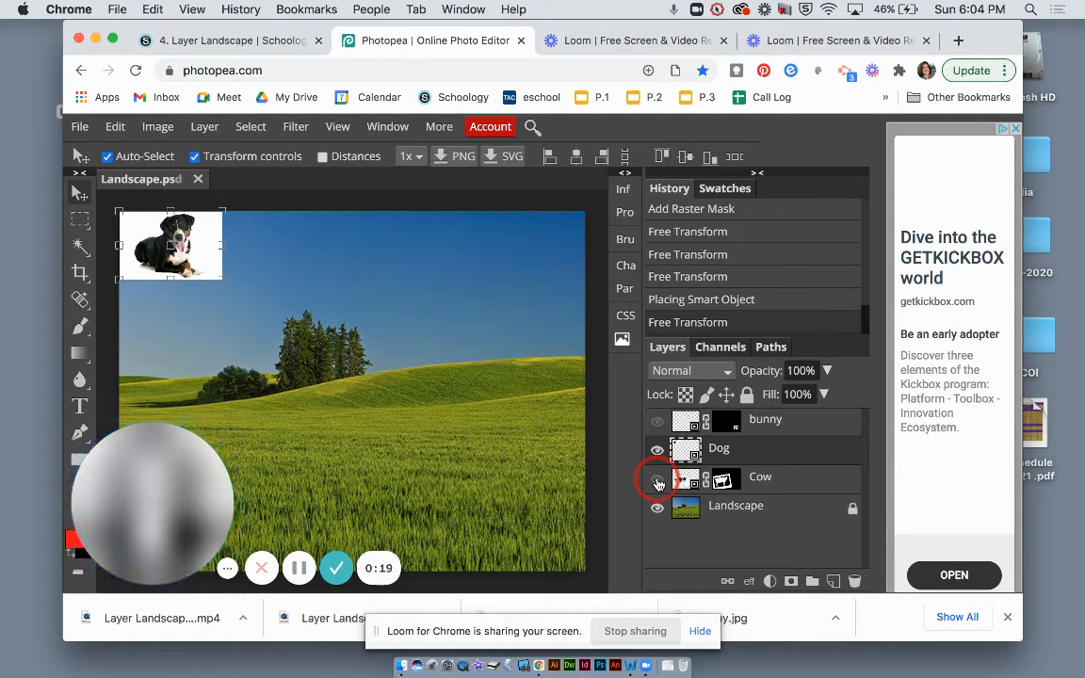
# Enlarge the dog image to about 313% so it fills most of the canvas, and commit the transform.
pyautogui.moveTo(179, 235); pyautogui.dragTo(547, 213)
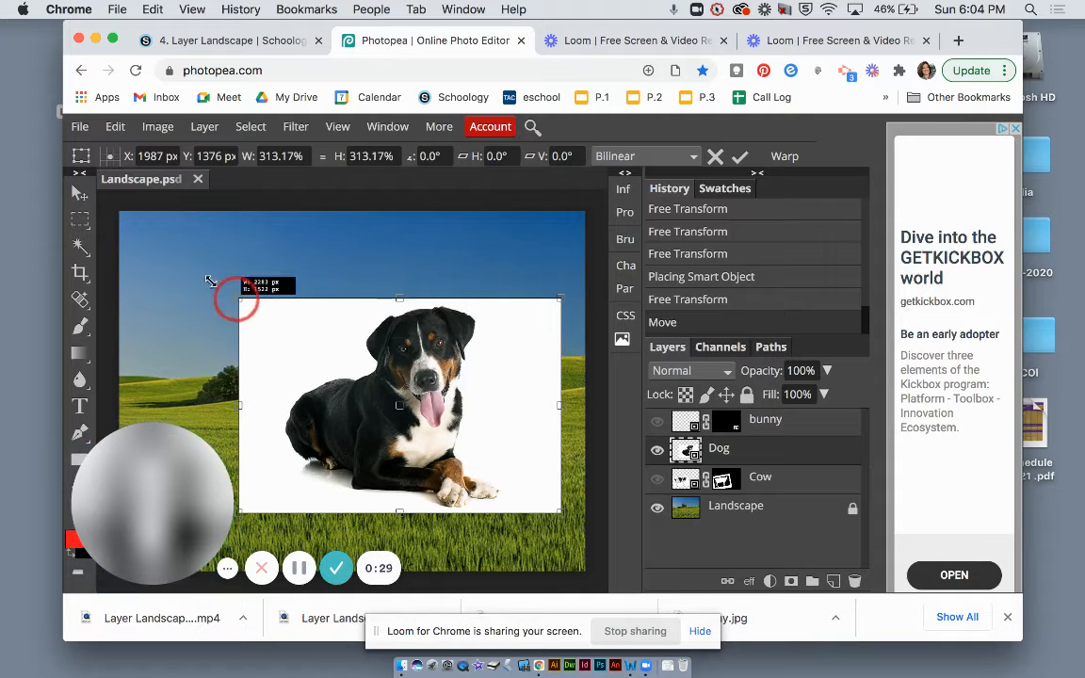
pyautogui.moveTo(210, 280); pyautogui.dragTo(121, 206)
pyautogui.click(741, 158)
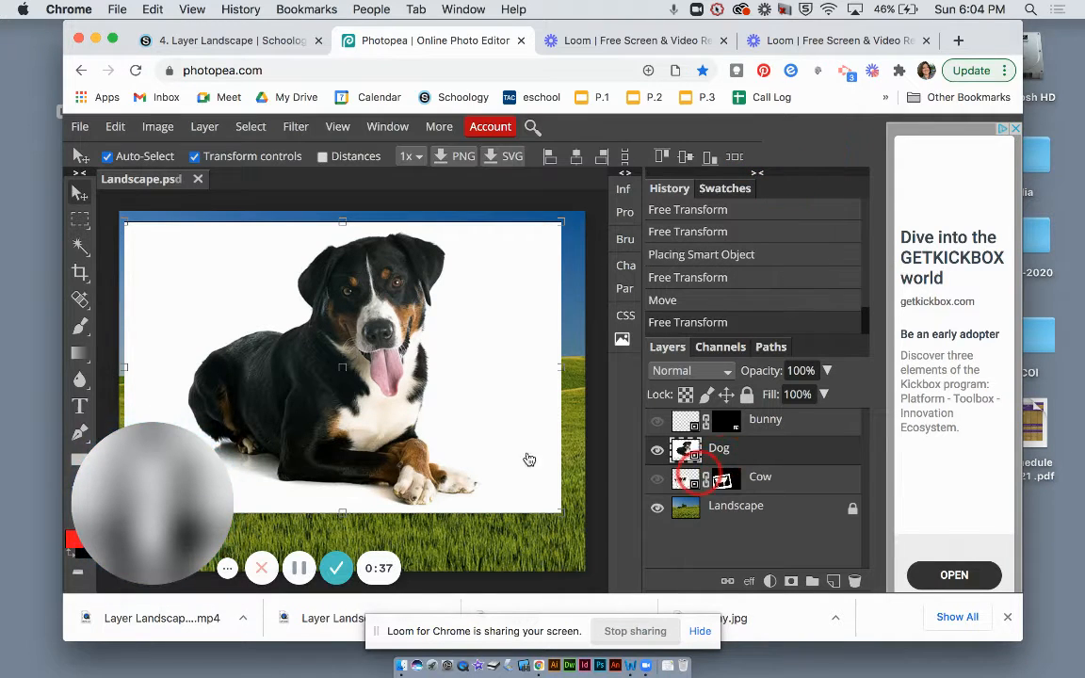
# Turn off Transform controls and select the dog photo's white background with the Magic Wand.
pyautogui.click(194, 157)
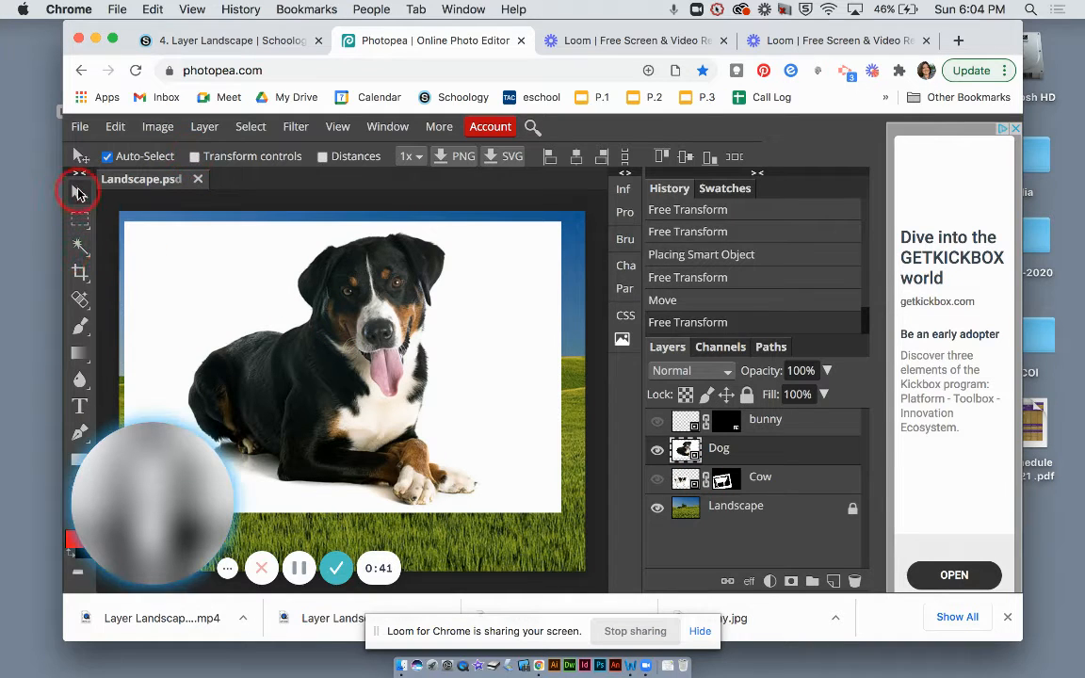
pyautogui.click(80, 246)
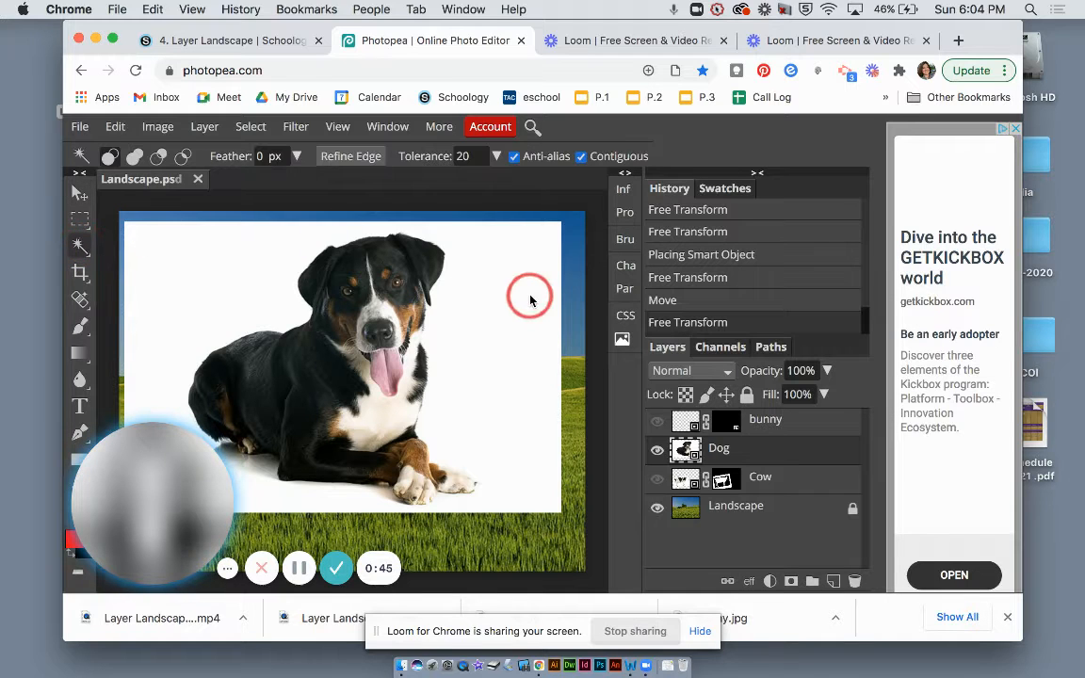
pyautogui.click(112, 40)
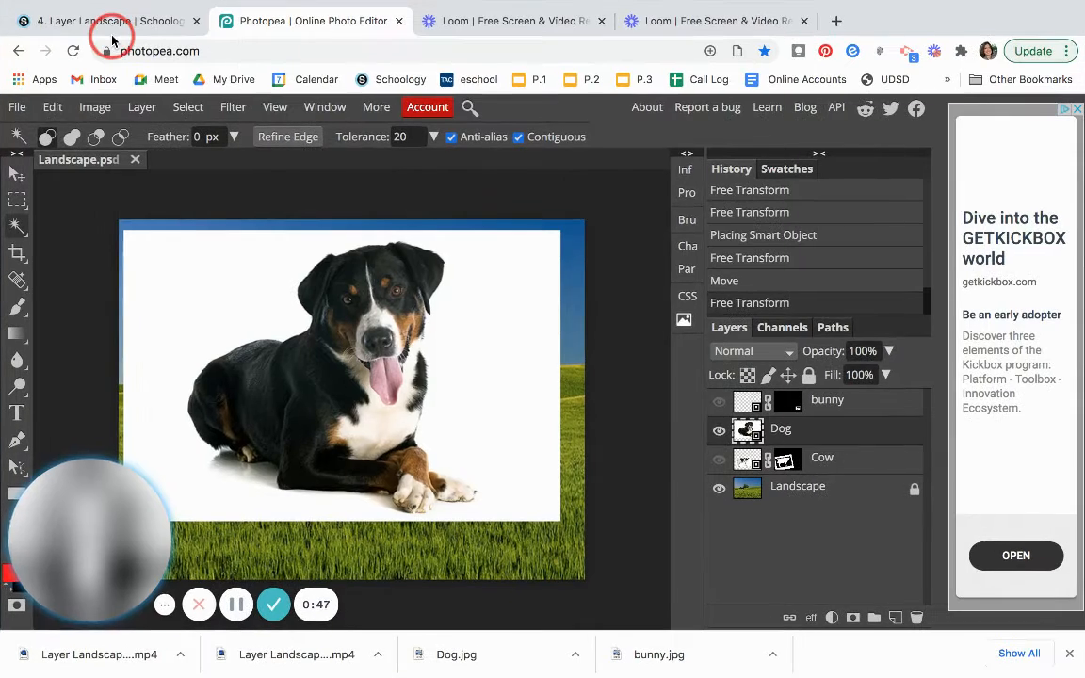
pyautogui.click(494, 349)
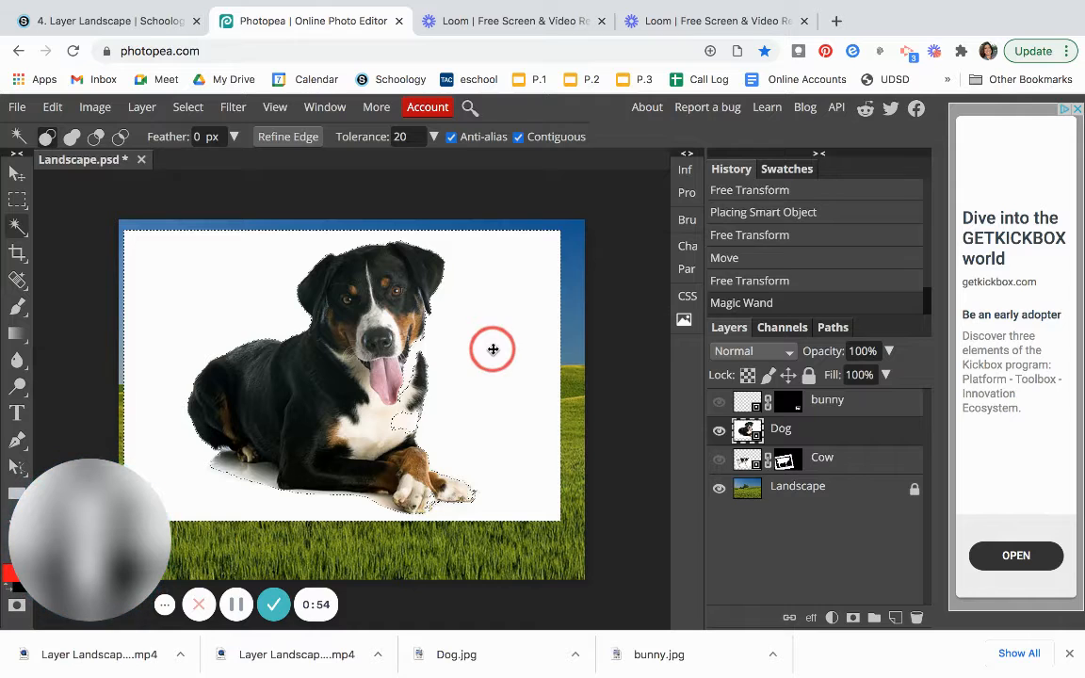
# Try adding a raster mask to the Dog layer from the selection, inverting it in between.
pyautogui.click(852, 617)
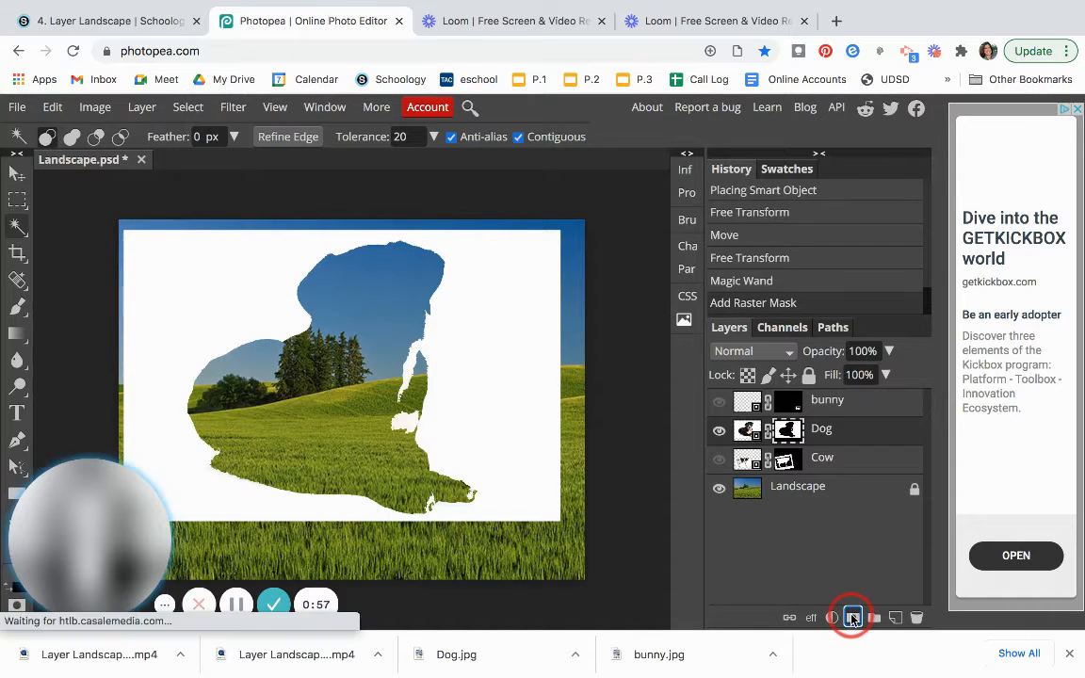
pyautogui.press('super+z')
pyautogui.click(189, 107)
pyautogui.click(208, 185)
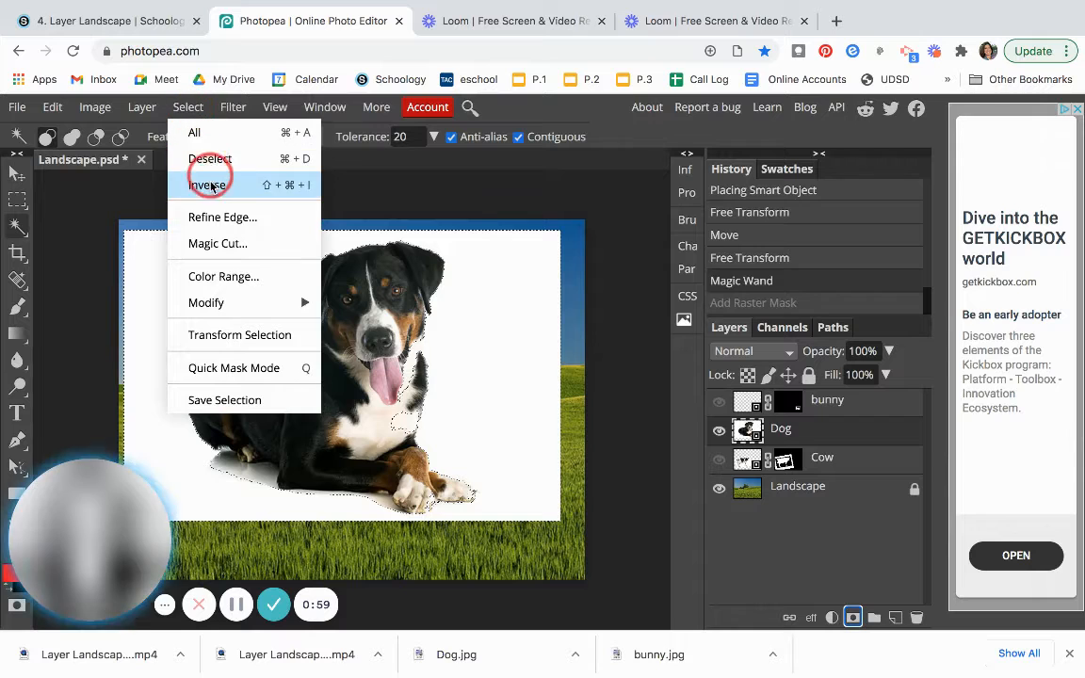
pyautogui.click(852, 617)
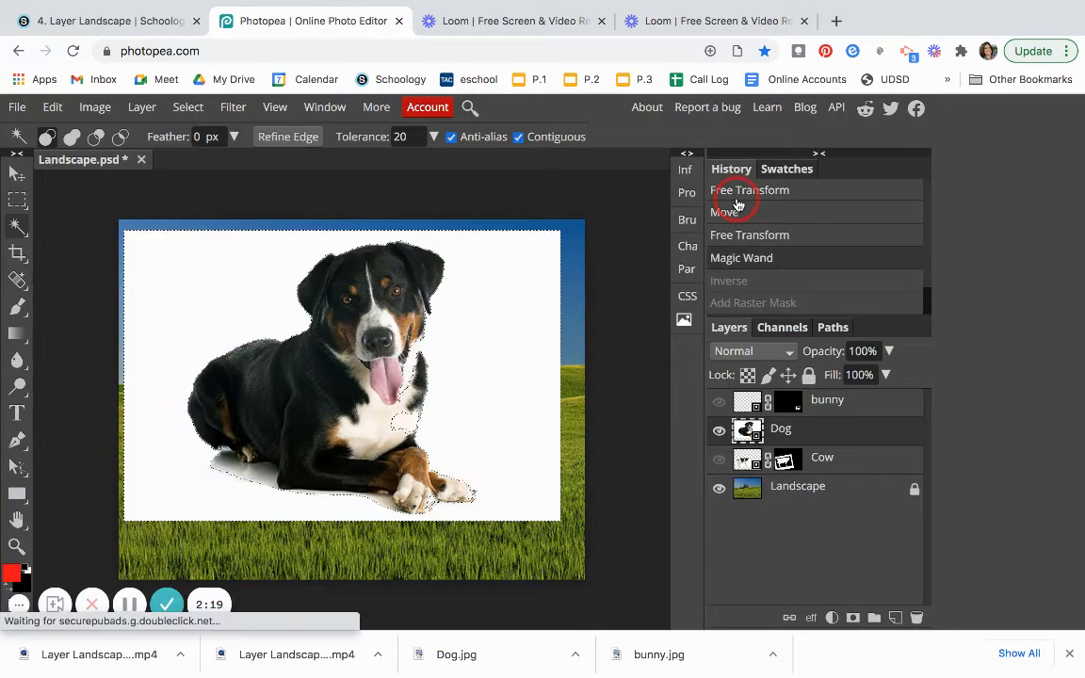
pyautogui.hotkey('ctrl', 'z')
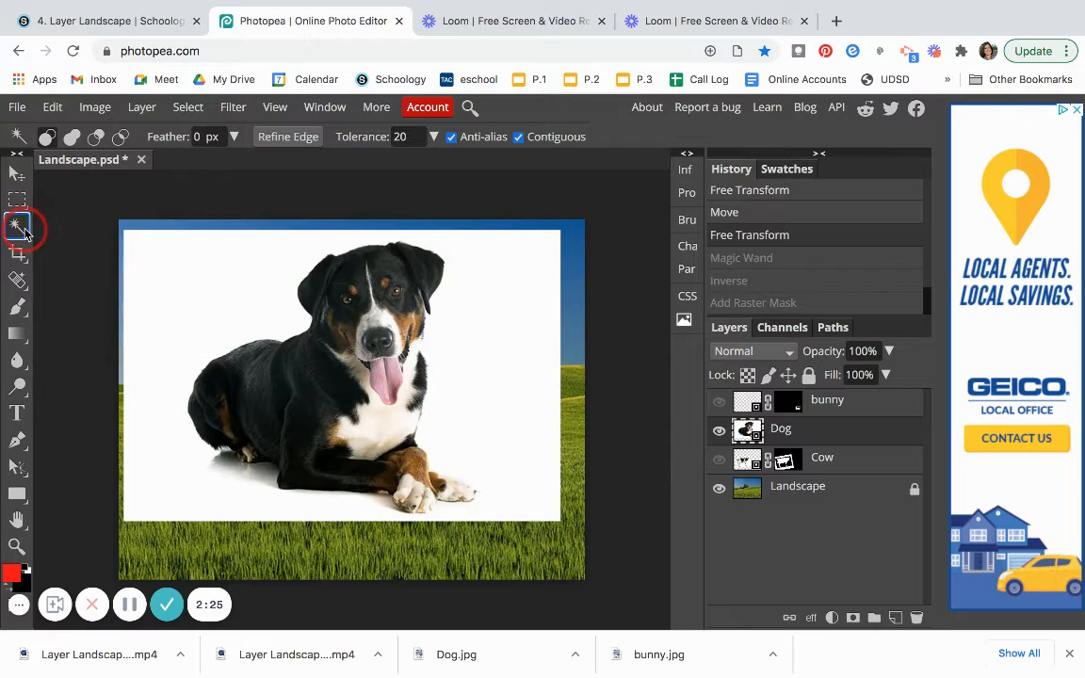
# Select the white background again with the Magic Wand and invert the selection to select the dog.
pyautogui.click(505, 367)
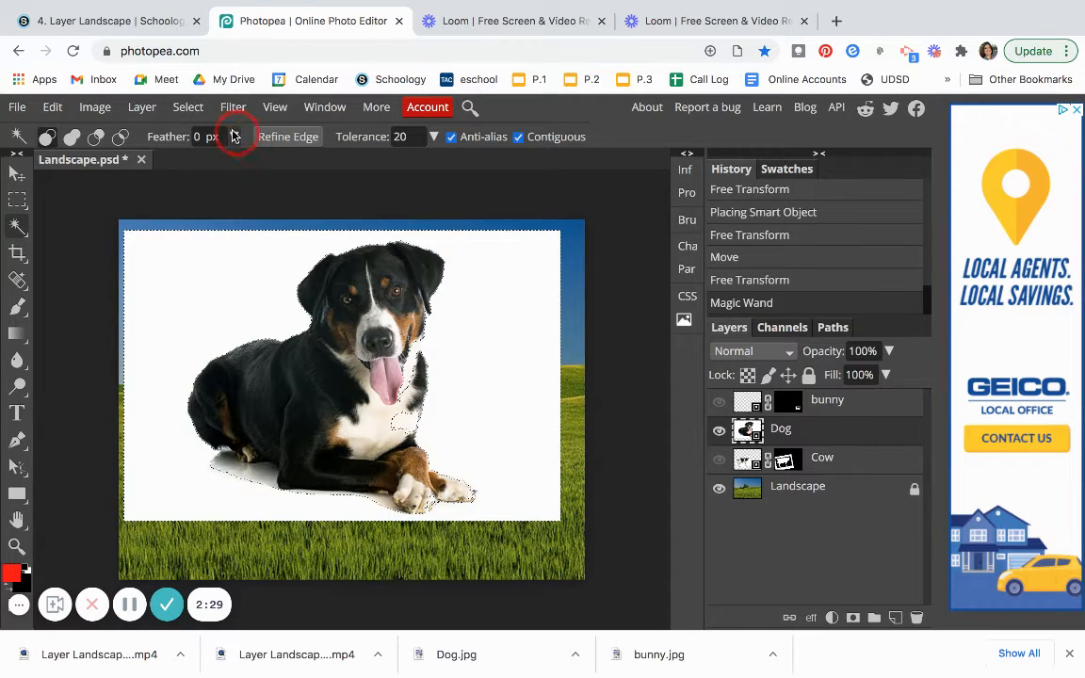
pyautogui.click(187, 106)
pyautogui.click(209, 186)
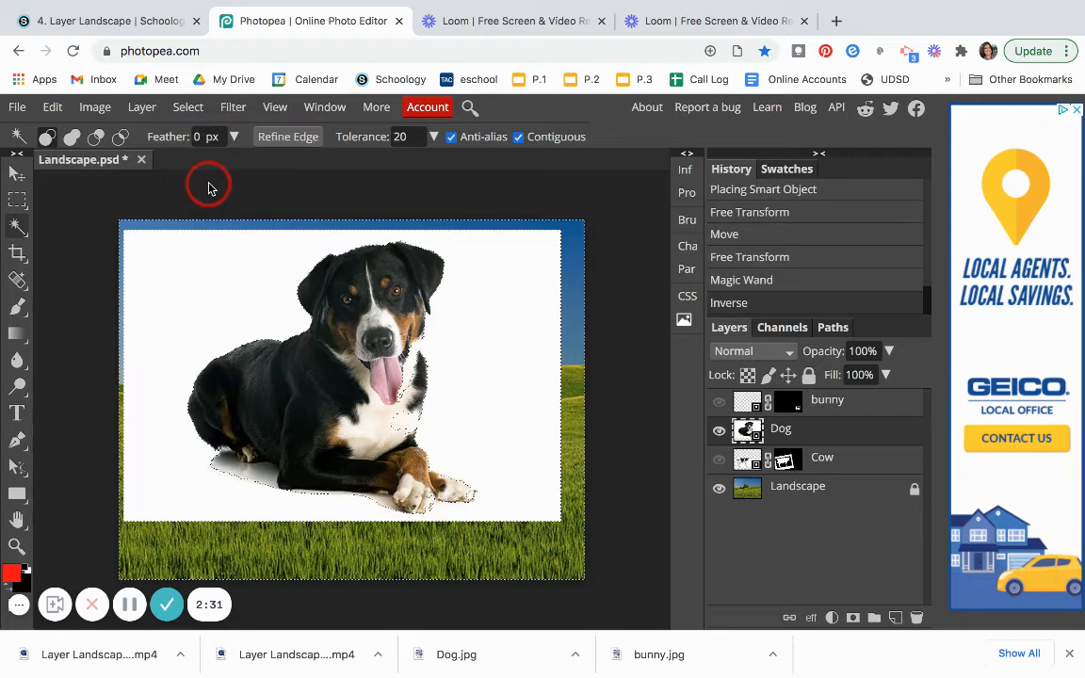
# Open Refine Edge and paint the shadow area under the dog's body with the white brush.
pyautogui.click(288, 140)
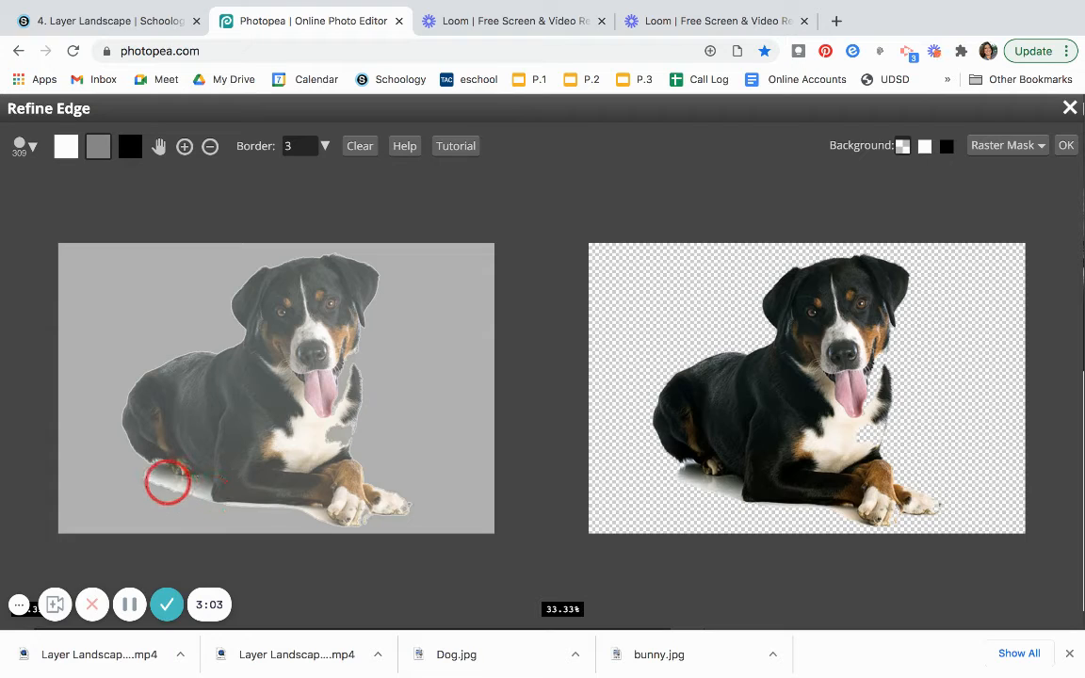
pyautogui.click(63, 147)
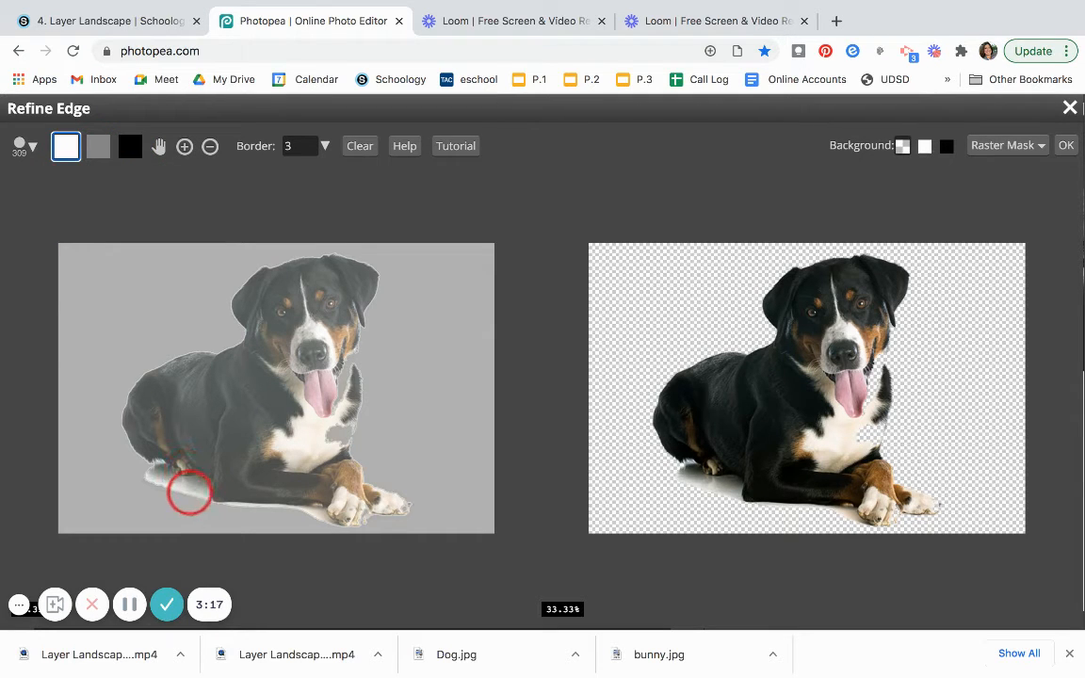
pyautogui.moveTo(181, 491); pyautogui.dragTo(164, 491)
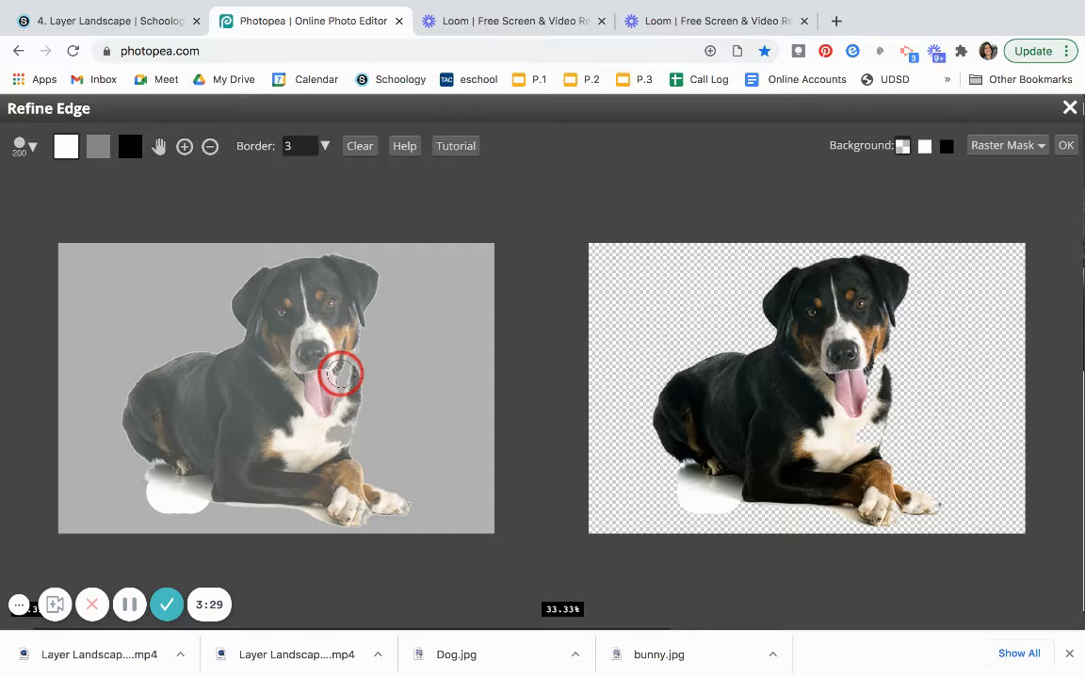
# Set the refine brush size to 45 px and its hardness to about 42%.
pyautogui.press('[')
pyautogui.press('[')
pyautogui.press('[')
pyautogui.press('[')
pyautogui.press('[')
pyautogui.press('[')
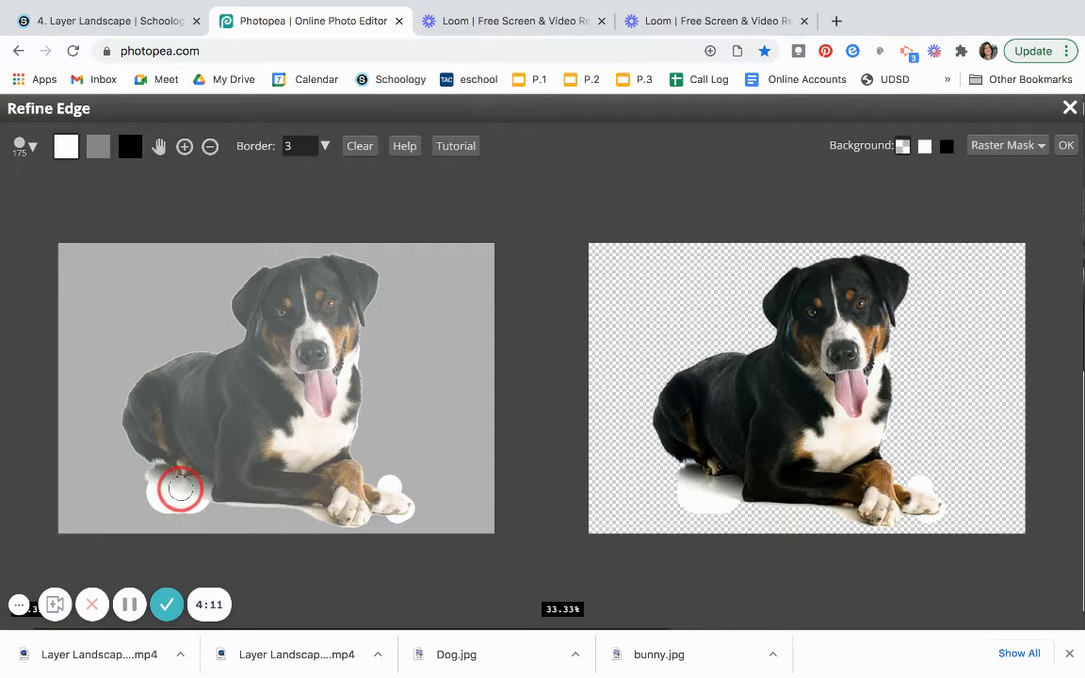
pyautogui.click(32, 151)
pyautogui.click(86, 193)
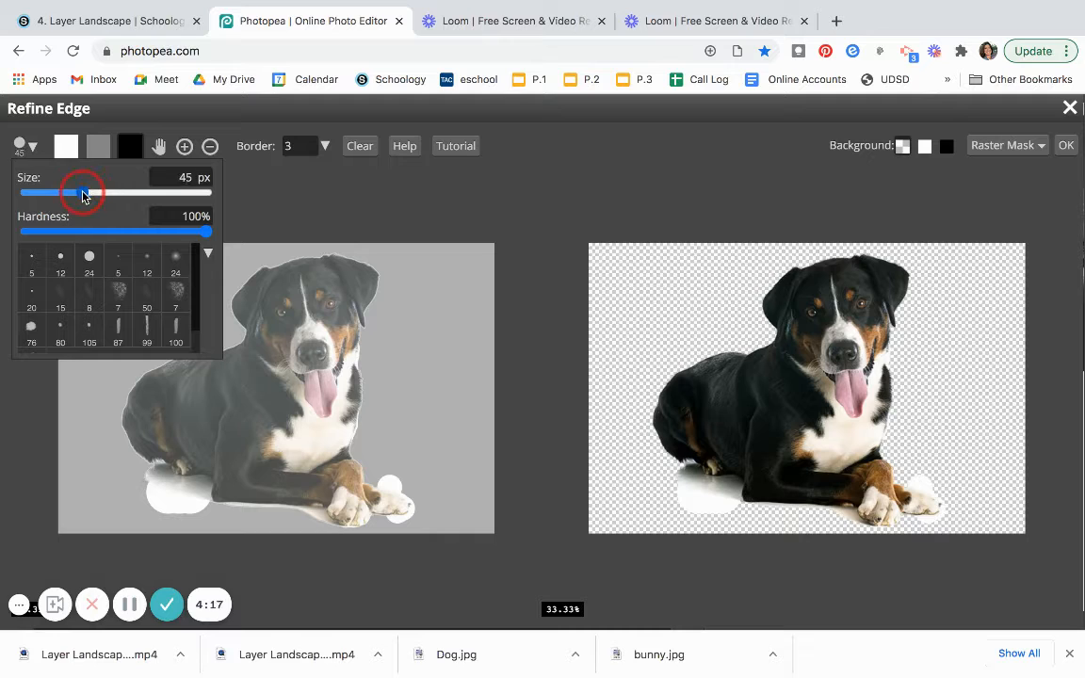
pyautogui.moveTo(205, 234); pyautogui.dragTo(101, 233)
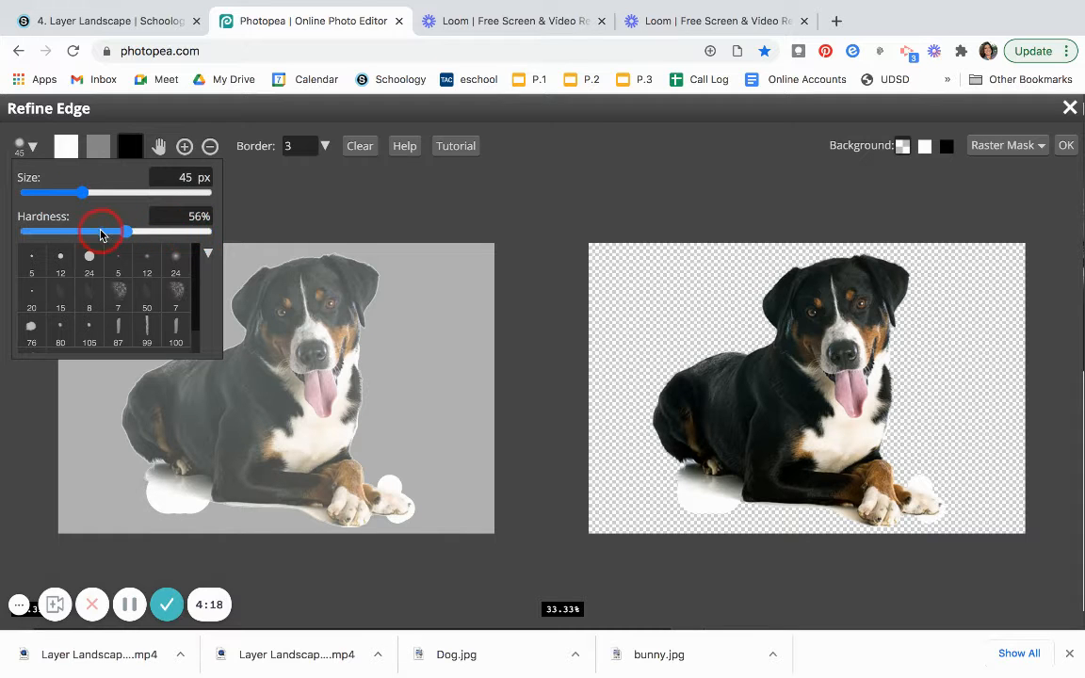
pyautogui.click(28, 148)
pyautogui.click(28, 147)
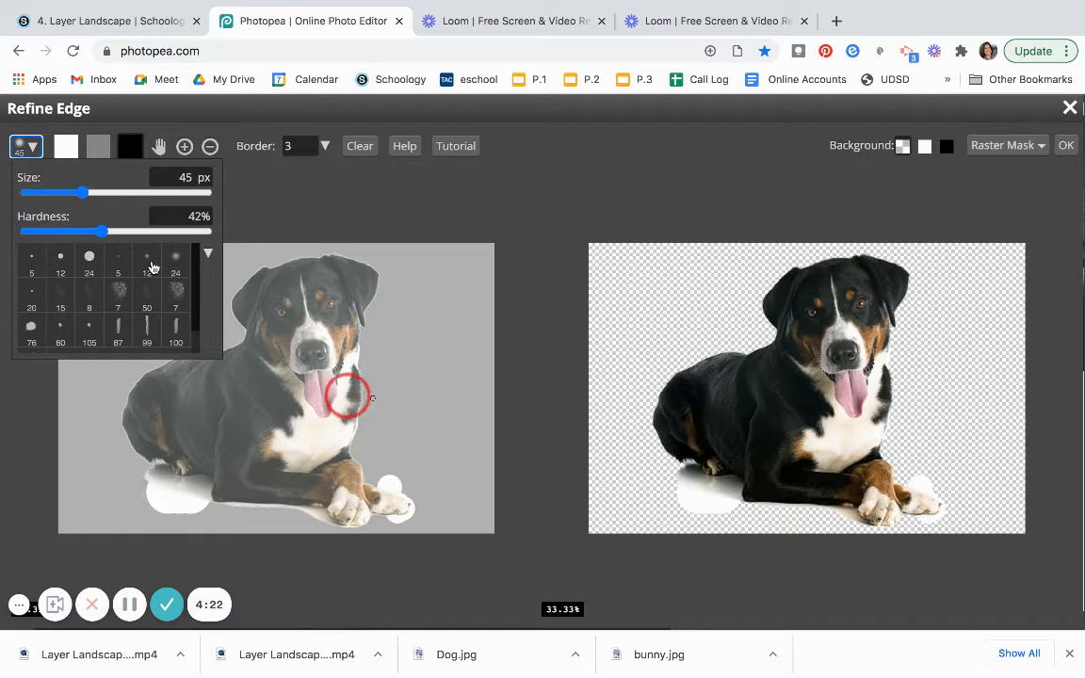
pyautogui.click(38, 152)
pyautogui.click(38, 153)
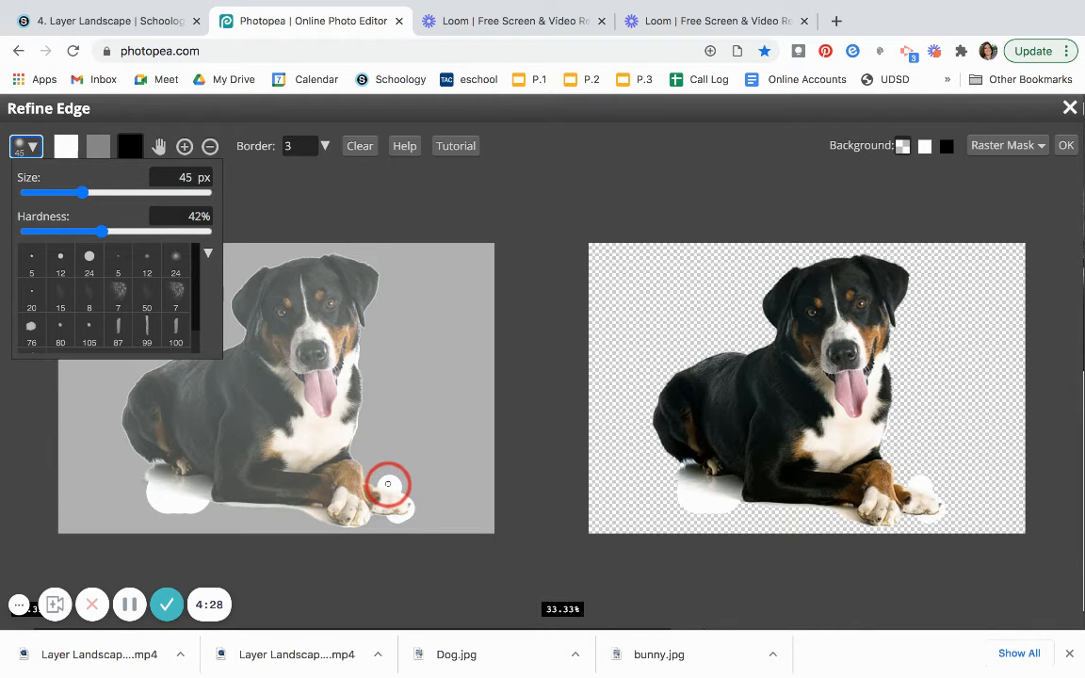
# Zoom in and paint white along the lower edge of the dog's front paws.
pyautogui.scroll(3, 387, 485)
pyautogui.moveTo(377, 476)
pyautogui.mouseDown()
pyautogui.moveTo(446, 504)
pyautogui.moveTo(343, 466)
pyautogui.moveTo(438, 480)
pyautogui.moveTo(380, 463)
pyautogui.moveTo(428, 465)
pyautogui.moveTo(399, 485)
pyautogui.moveTo(321, 479)
pyautogui.moveTo(444, 518)
pyautogui.moveTo(472, 552)
pyautogui.moveTo(450, 576)
pyautogui.mouseUp()
pyautogui.moveTo(421, 581)
pyautogui.mouseDown()
pyautogui.moveTo(382, 586)
pyautogui.moveTo(436, 590)
pyautogui.moveTo(479, 563)
pyautogui.moveTo(449, 587)
pyautogui.moveTo(390, 597)
pyautogui.moveTo(347, 581)
pyautogui.mouseUp()
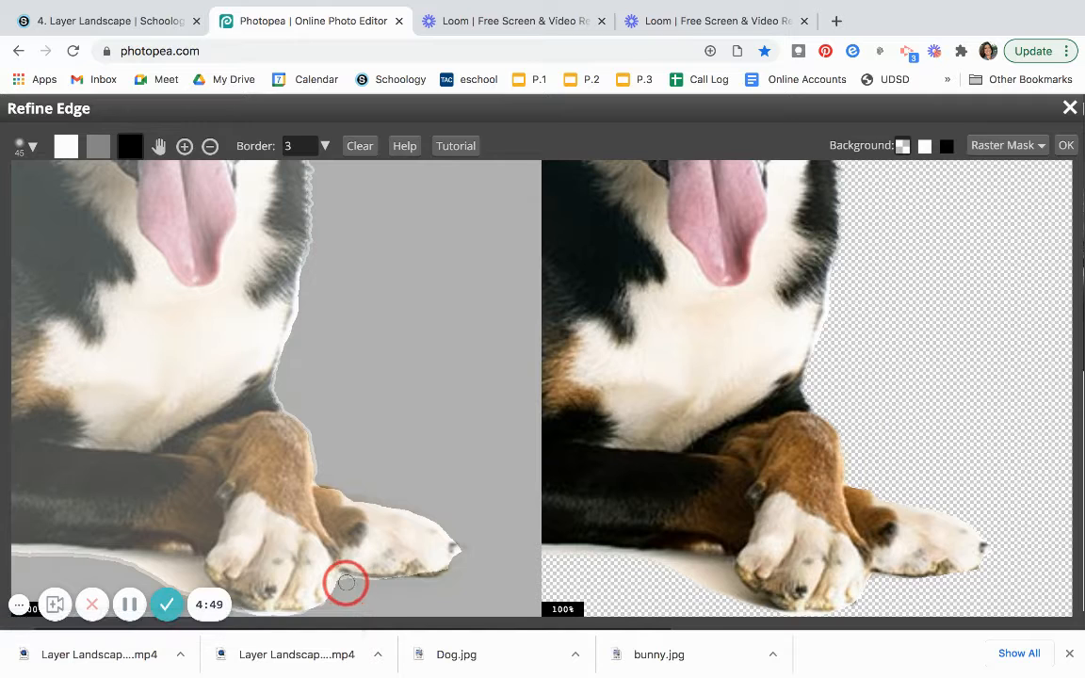
pyautogui.moveTo(347, 583); pyautogui.dragTo(376, 583)
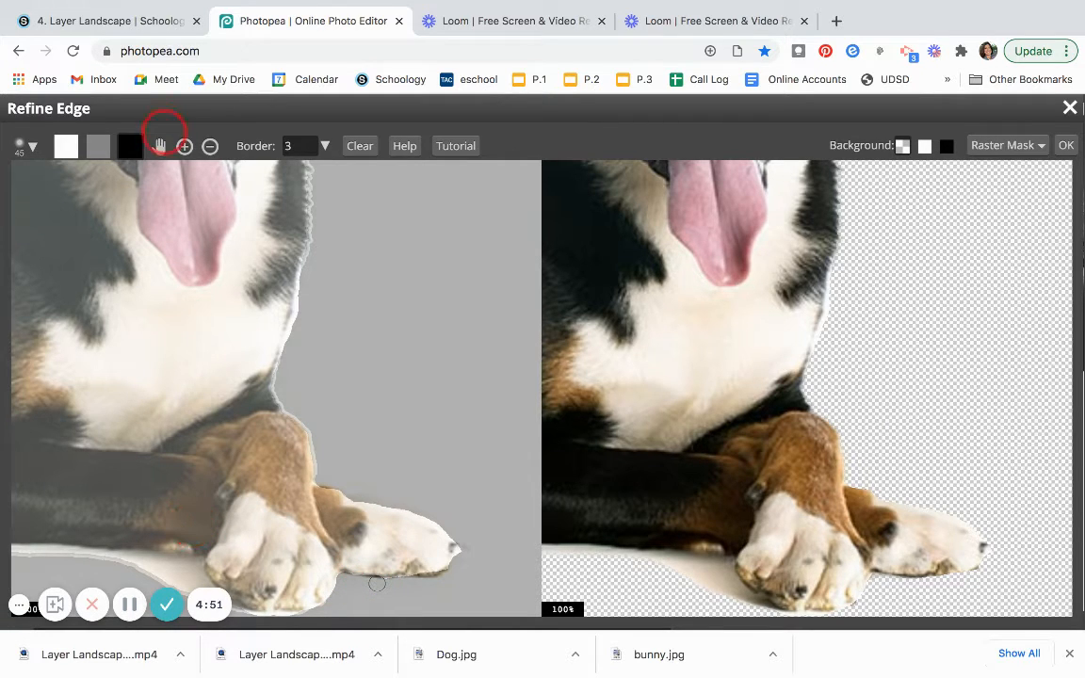
# Fit the view and paint black over the shadow beneath the dog to remove it.
pyautogui.doubleClick(159, 146)
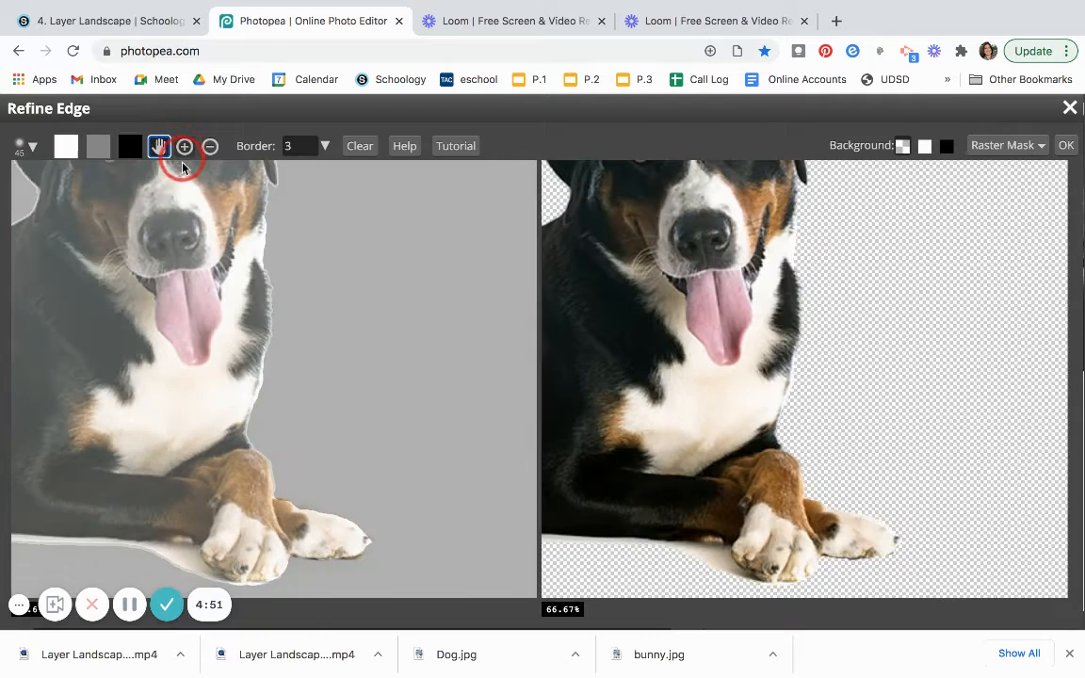
pyautogui.moveTo(189, 308); pyautogui.dragTo(444, 276)
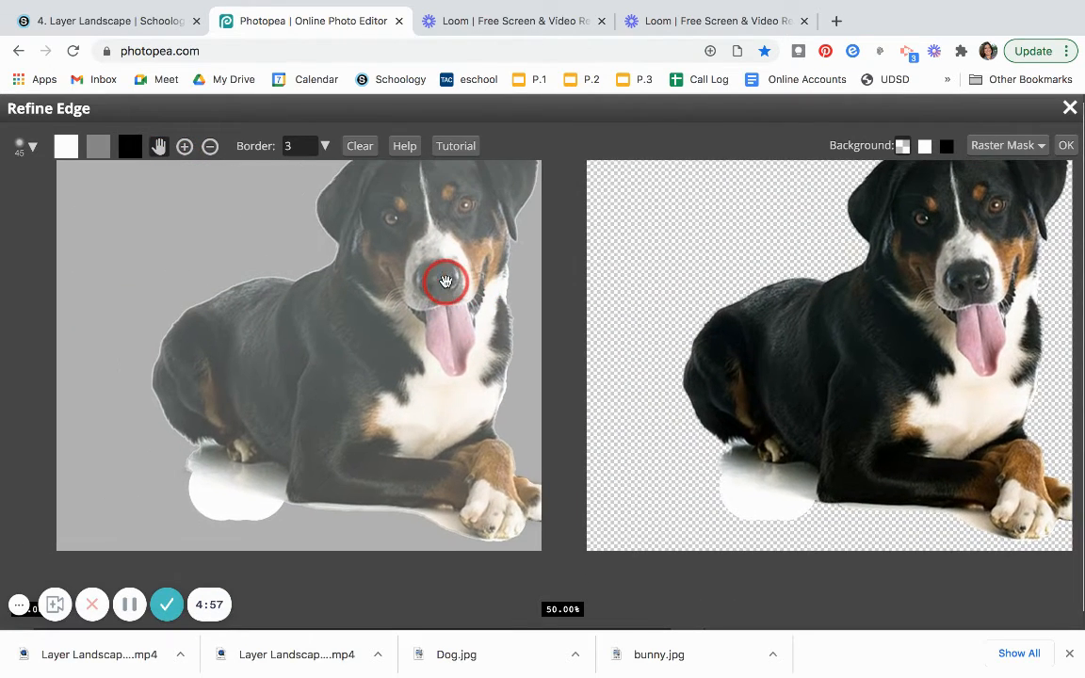
pyautogui.click(130, 155)
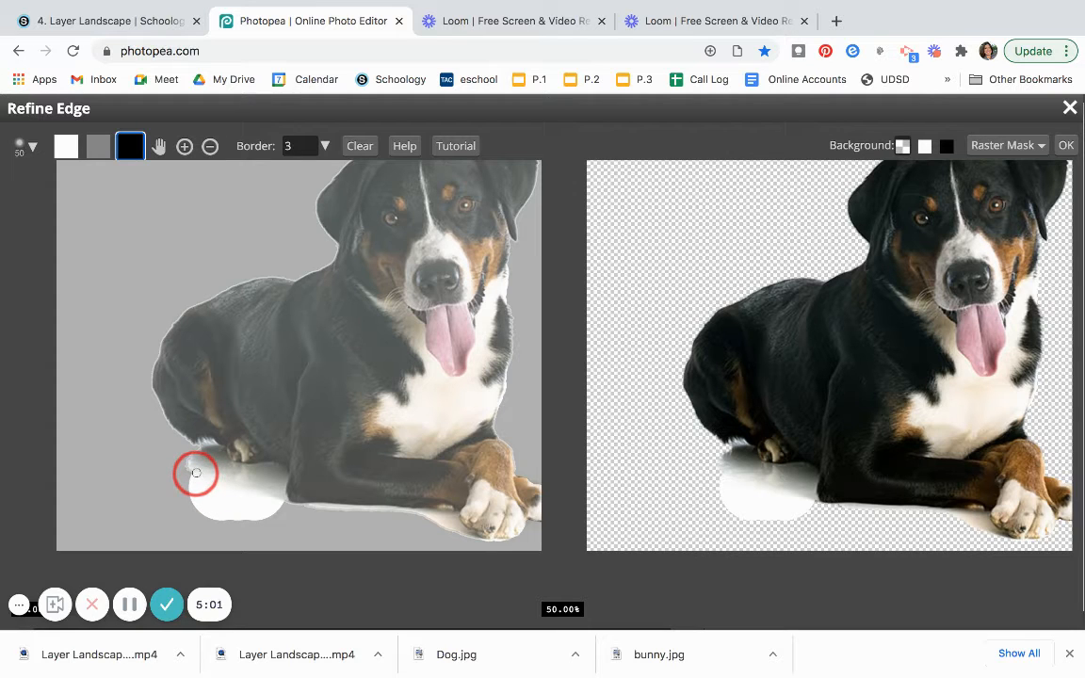
pyautogui.moveTo(195, 473)
pyautogui.mouseDown()
pyautogui.moveTo(186, 465)
pyautogui.moveTo(273, 513)
pyautogui.moveTo(179, 488)
pyautogui.moveTo(229, 508)
pyautogui.moveTo(191, 455)
pyautogui.moveTo(259, 482)
pyautogui.moveTo(273, 506)
pyautogui.moveTo(431, 516)
pyautogui.moveTo(462, 542)
pyautogui.moveTo(310, 510)
pyautogui.moveTo(339, 508)
pyautogui.moveTo(369, 531)
pyautogui.moveTo(354, 524)
pyautogui.mouseUp()
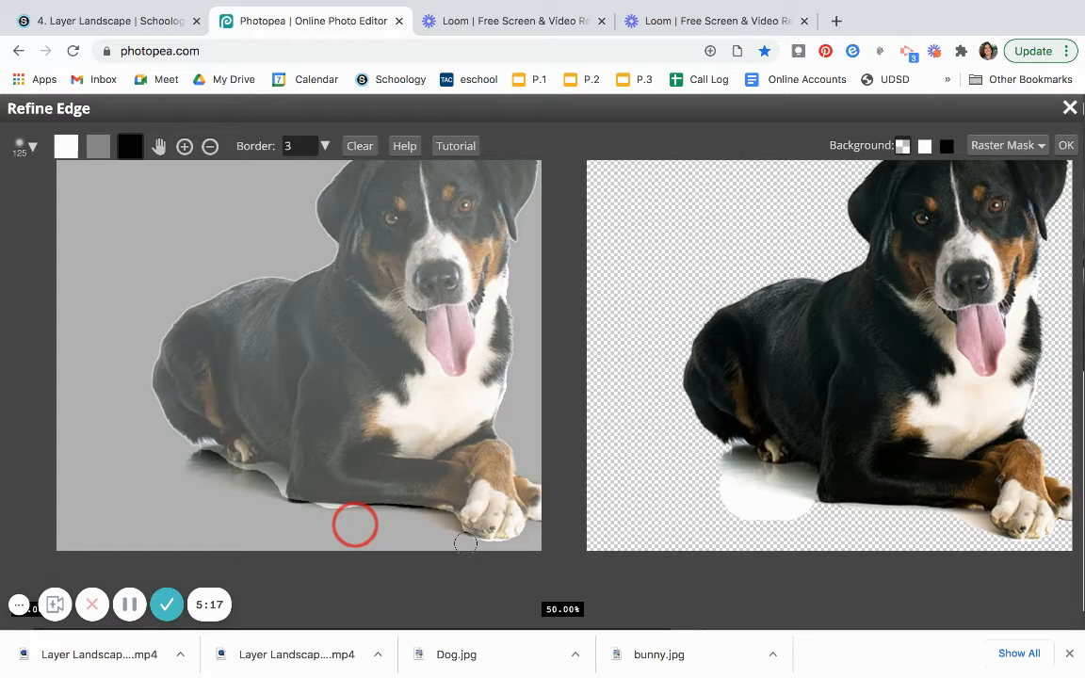
pyautogui.moveTo(354, 524)
pyautogui.mouseDown()
pyautogui.moveTo(237, 470)
pyautogui.moveTo(272, 471)
pyautogui.moveTo(284, 501)
pyautogui.moveTo(361, 511)
pyautogui.moveTo(230, 478)
pyautogui.moveTo(196, 456)
pyautogui.moveTo(210, 454)
pyautogui.moveTo(209, 520)
pyautogui.mouseUp()
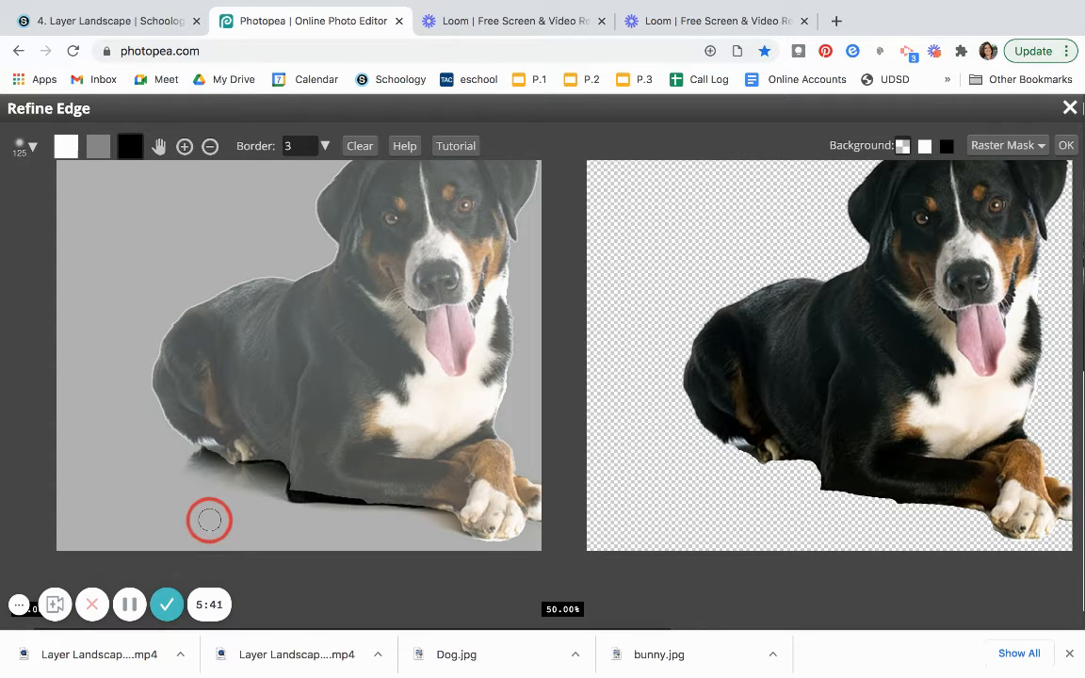
# Paint white along the dog's belly and front leg edge to restore them, then switch back to the black brush.
pyautogui.click(64, 150)
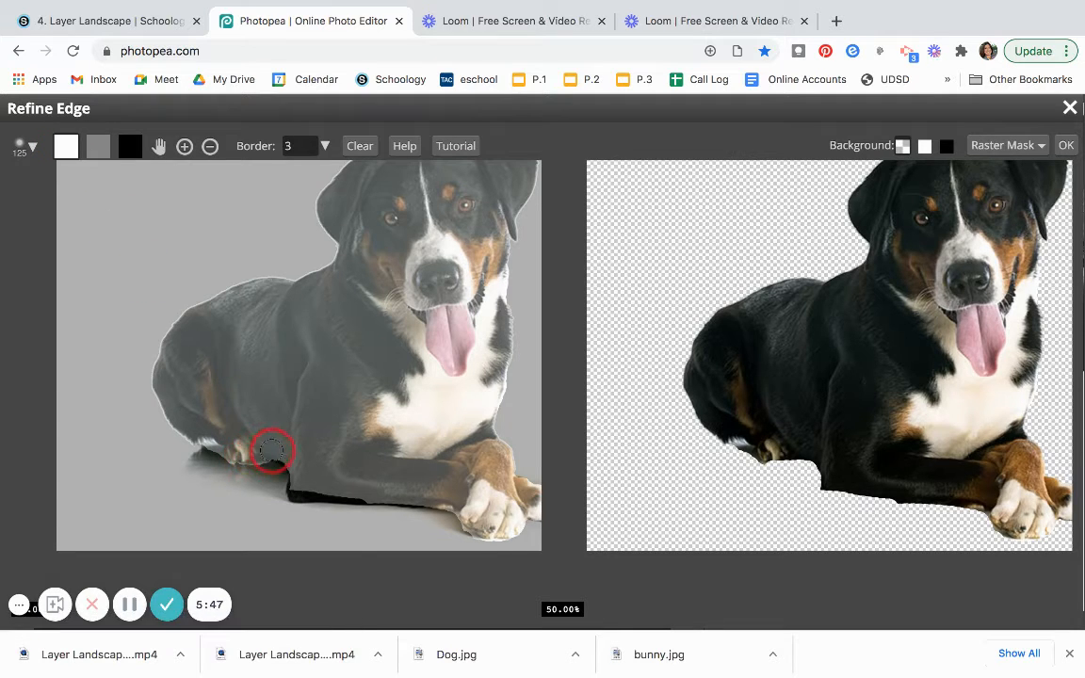
pyautogui.moveTo(298, 471)
pyautogui.mouseDown()
pyautogui.moveTo(302, 491)
pyautogui.moveTo(320, 488)
pyautogui.mouseUp()
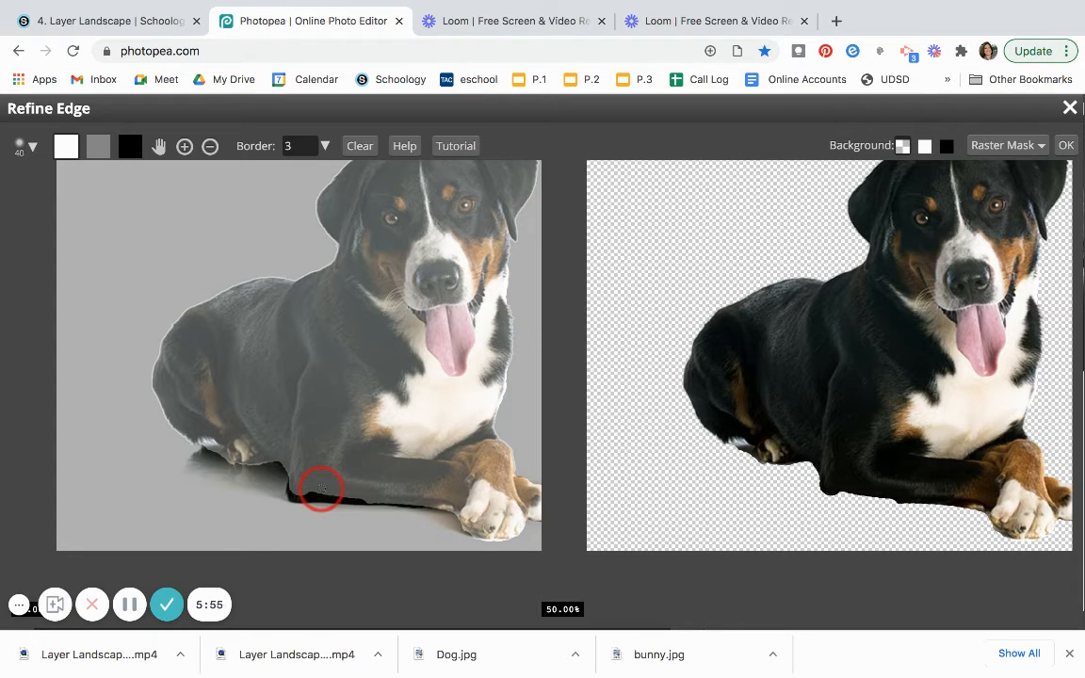
pyautogui.moveTo(320, 489)
pyautogui.mouseDown()
pyautogui.moveTo(297, 500)
pyautogui.moveTo(370, 503)
pyautogui.moveTo(293, 495)
pyautogui.moveTo(293, 478)
pyautogui.moveTo(297, 502)
pyautogui.moveTo(387, 506)
pyautogui.mouseUp()
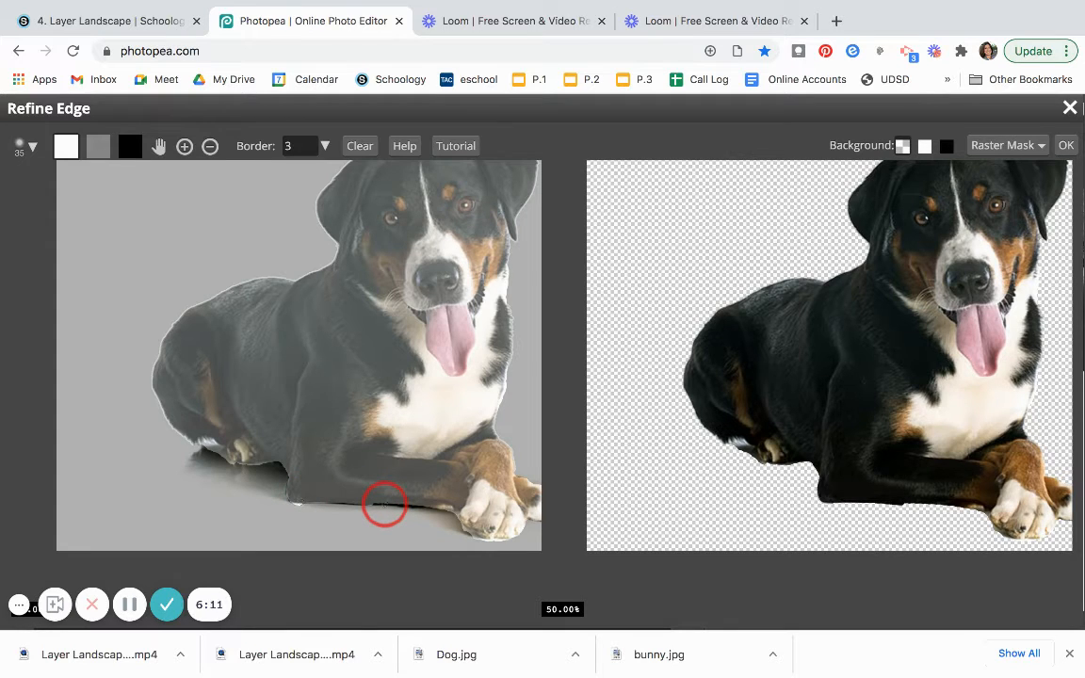
pyautogui.moveTo(382, 504); pyautogui.dragTo(422, 506)
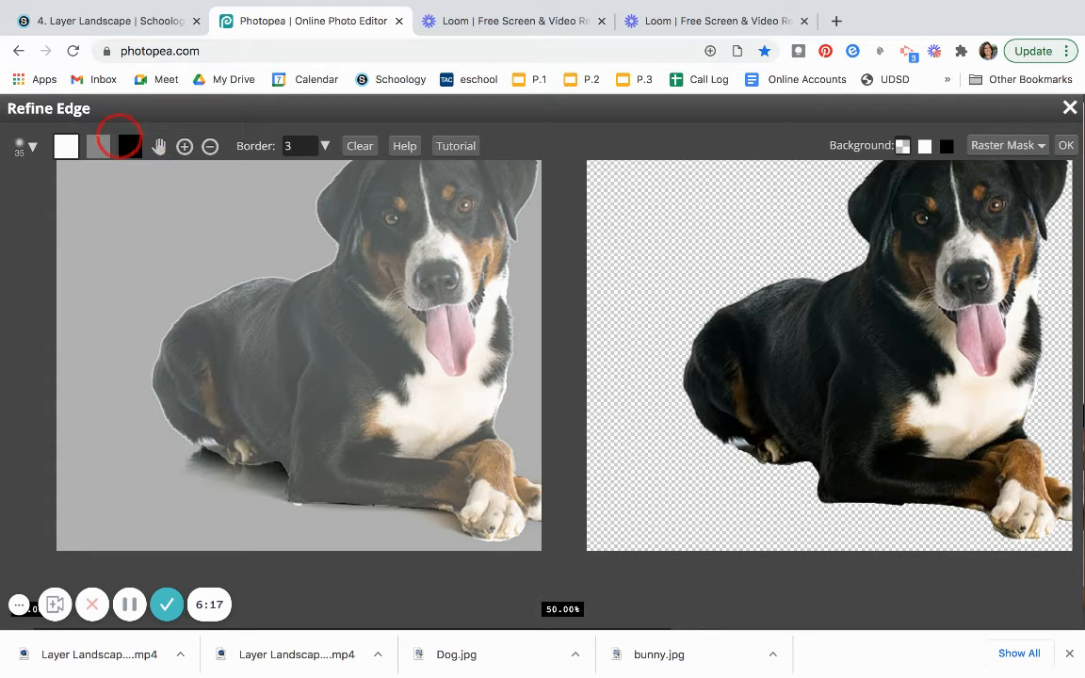
pyautogui.click(130, 147)
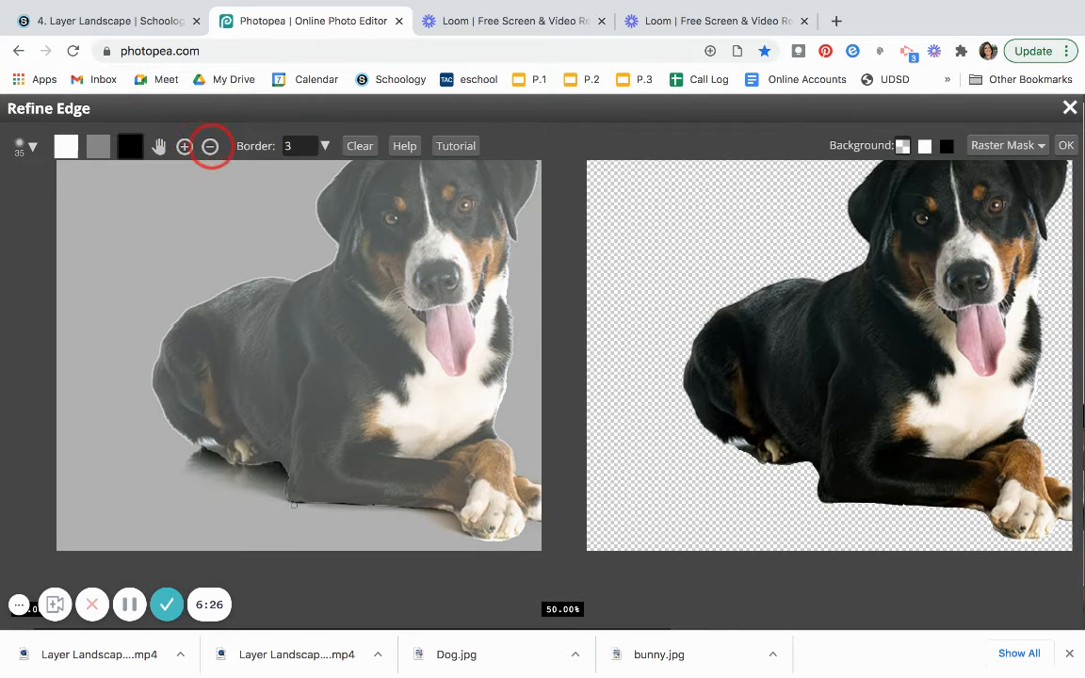
# Output the refined edge result as a raster mask on the dog layer.
pyautogui.click(211, 147)
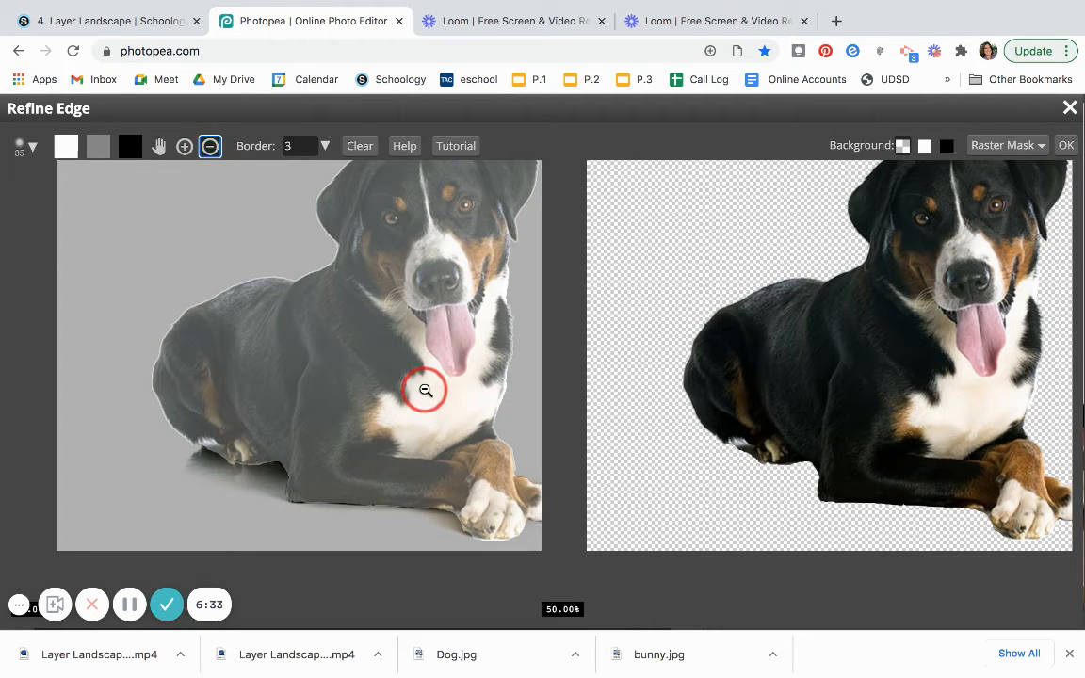
pyautogui.click(424, 390)
pyautogui.click(423, 388)
pyautogui.scroll(5, 425, 390)
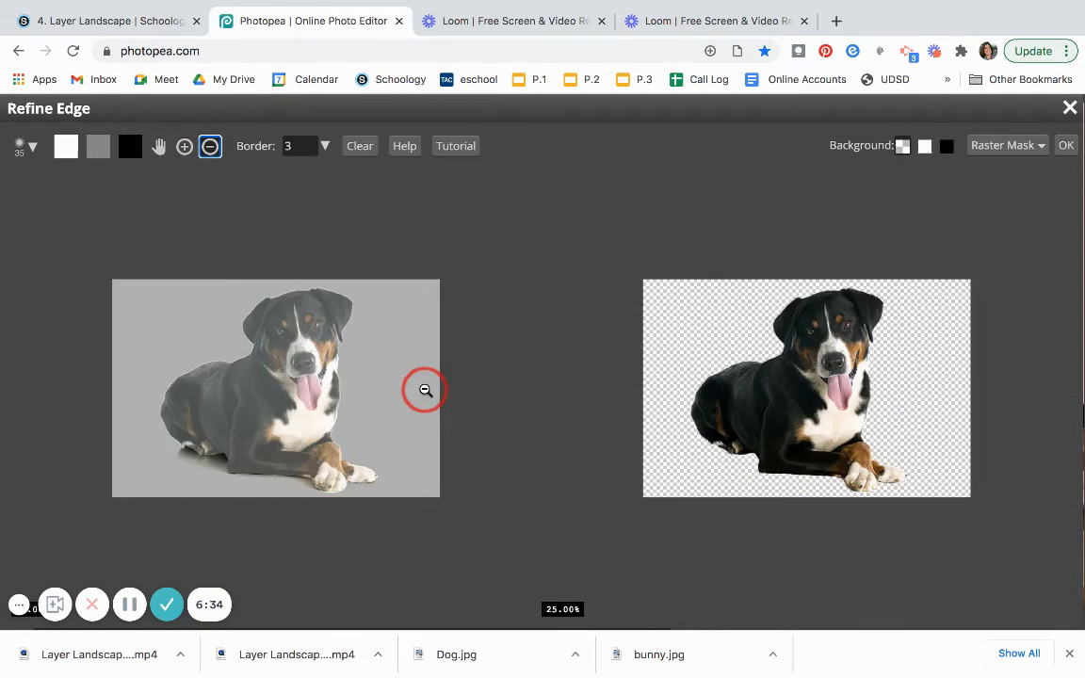
pyautogui.scroll(-2, 424, 390)
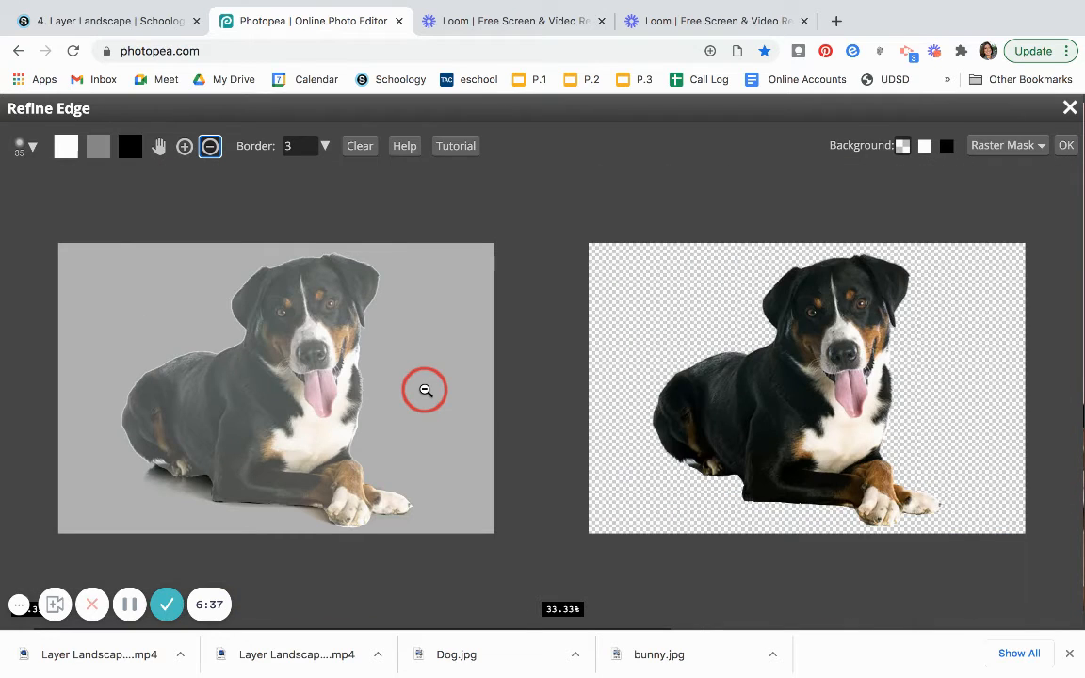
pyautogui.click(996, 148)
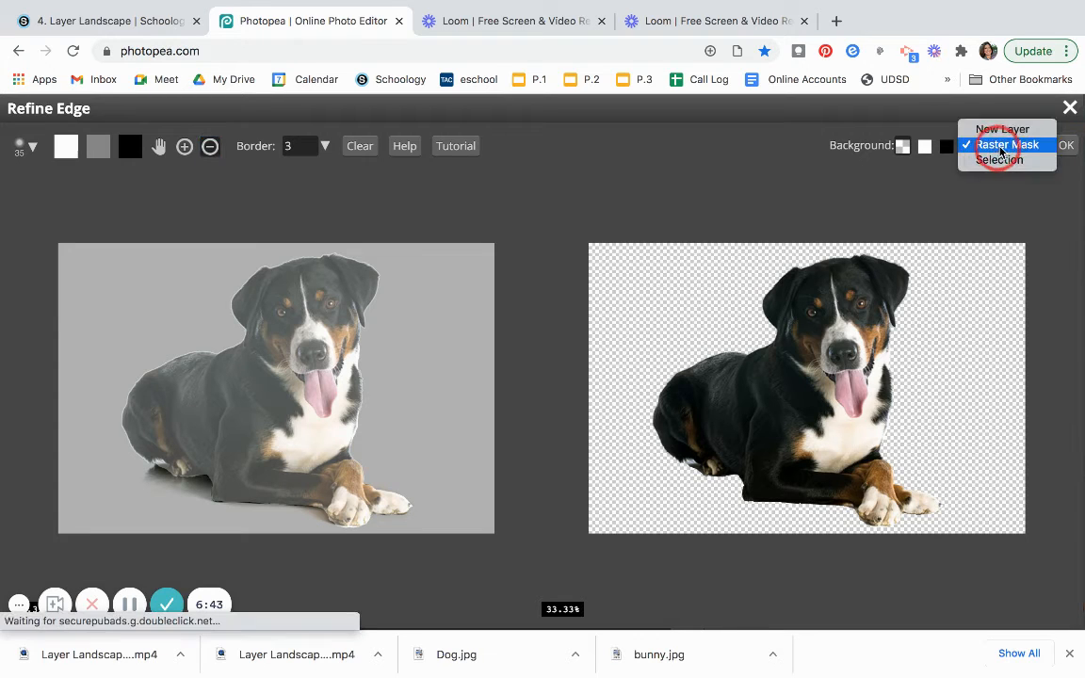
pyautogui.click(1016, 146)
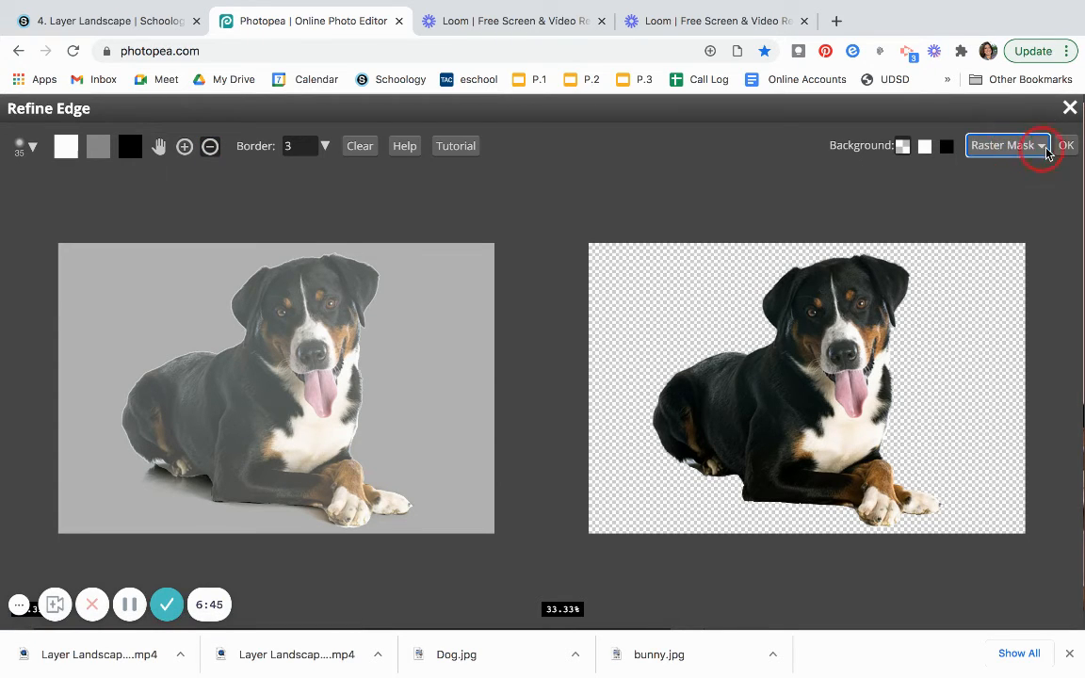
pyautogui.click(1065, 148)
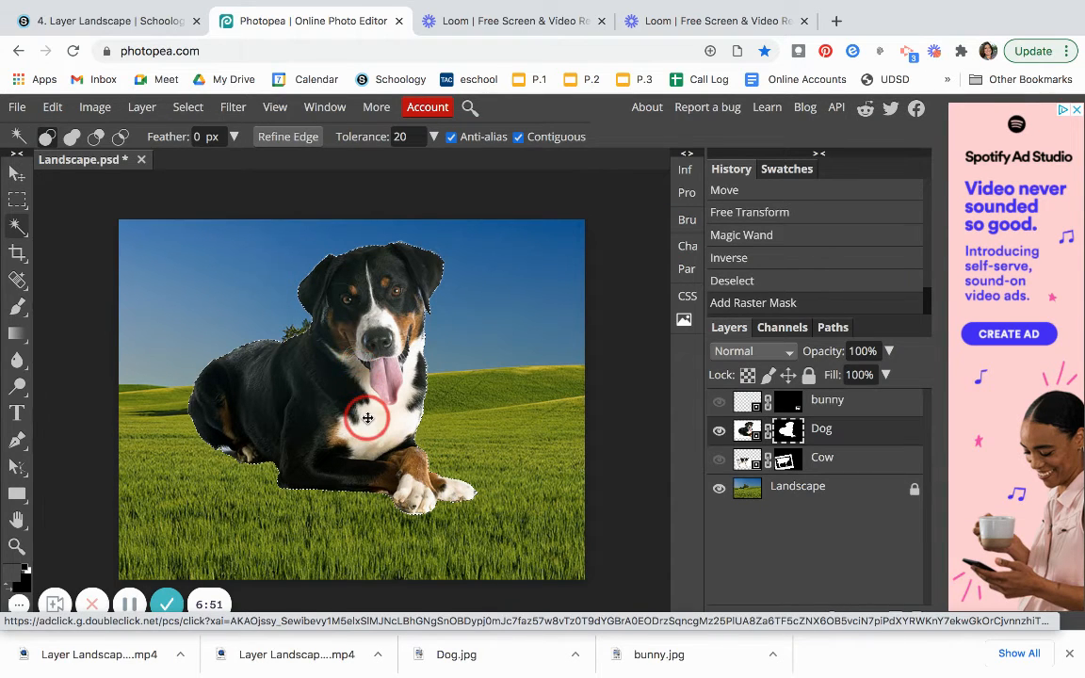
# Clear the stray Magic Wand selections from the canvas.
pyautogui.click(346, 391)
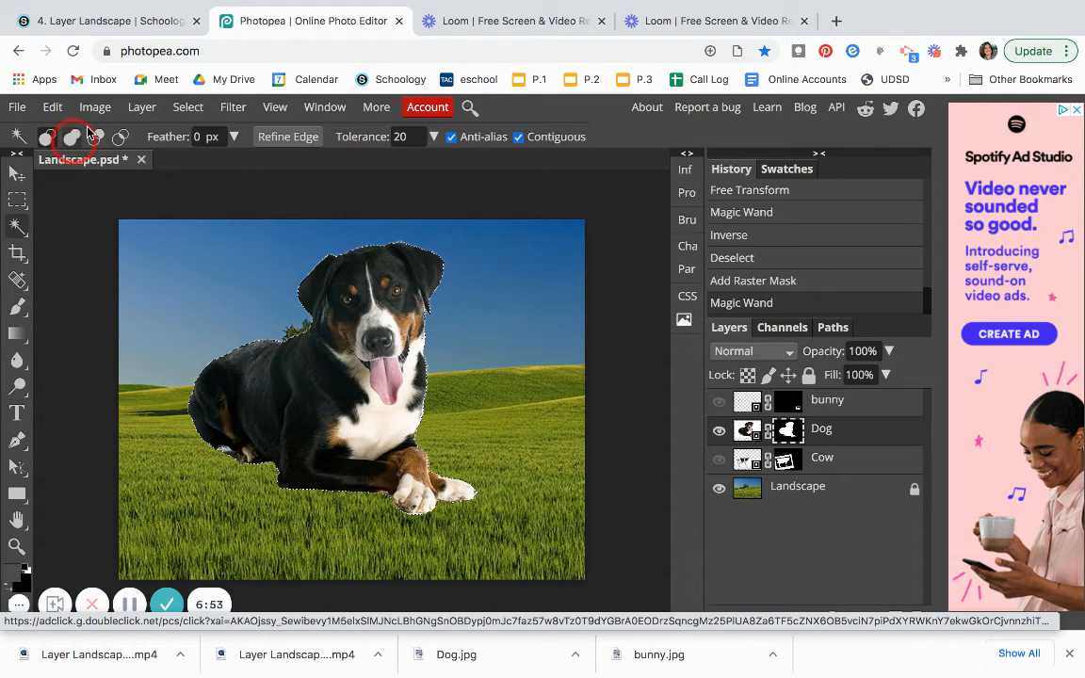
pyautogui.click(193, 108)
pyautogui.click(196, 109)
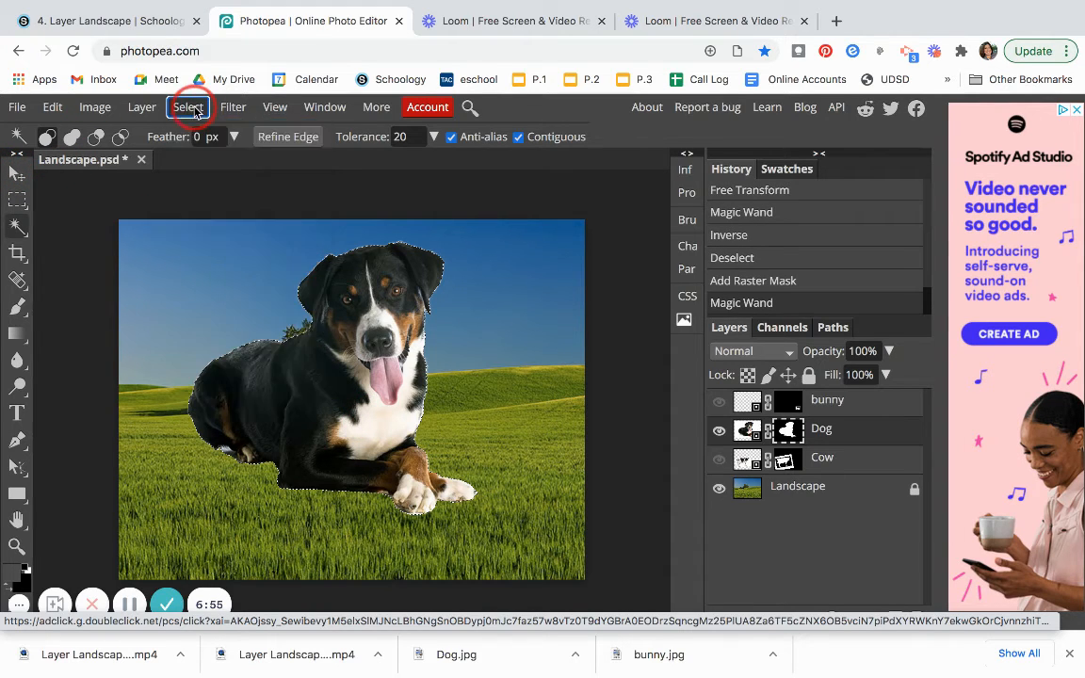
pyautogui.click(196, 109)
pyautogui.click(186, 106)
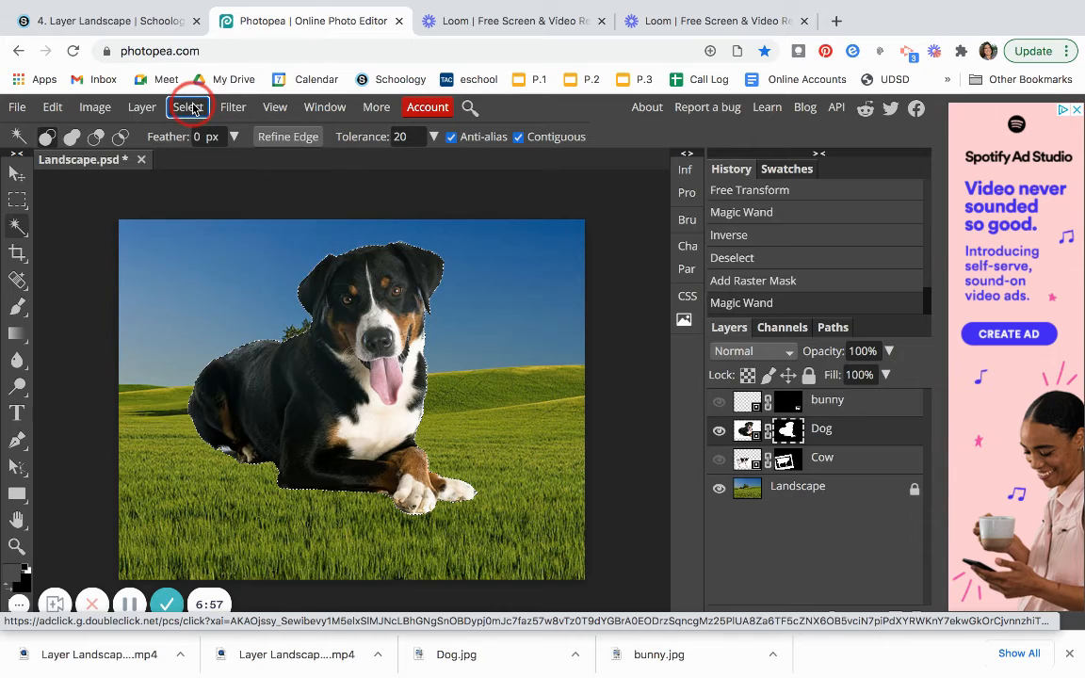
pyautogui.click(186, 106)
pyautogui.click(203, 160)
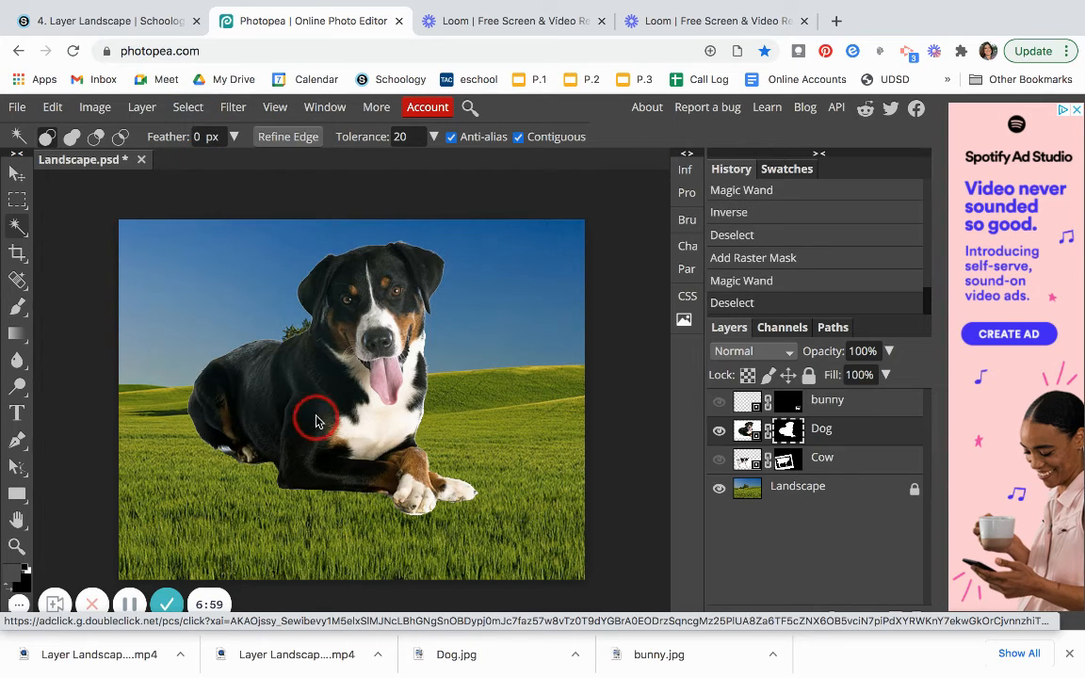
pyautogui.click(224, 336)
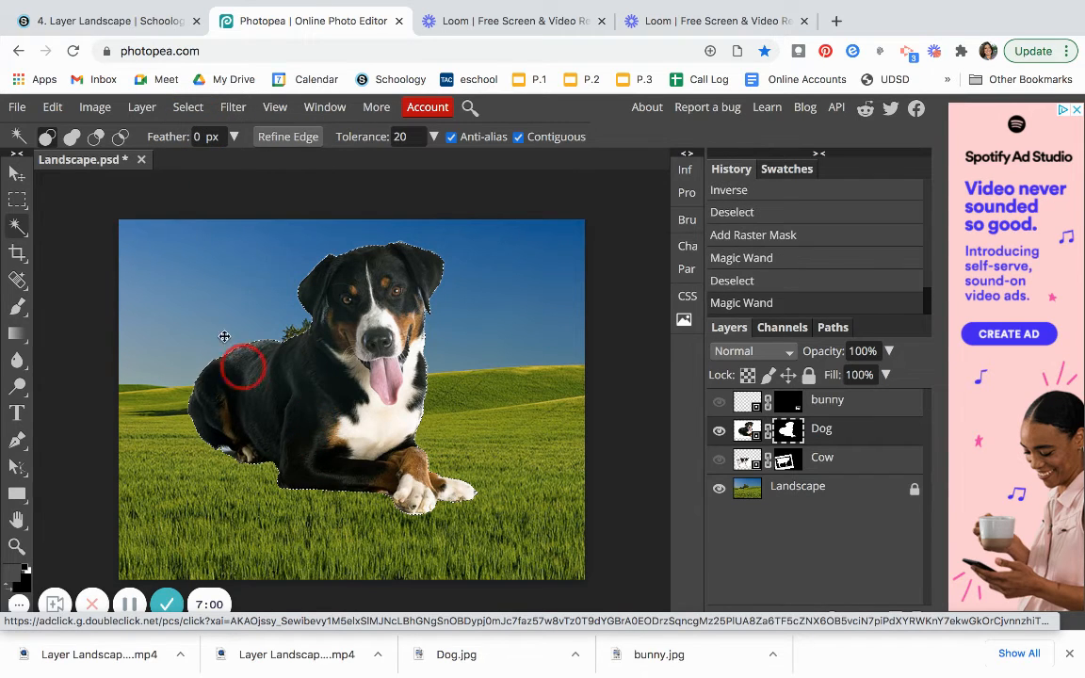
pyautogui.click(187, 106)
pyautogui.click(207, 160)
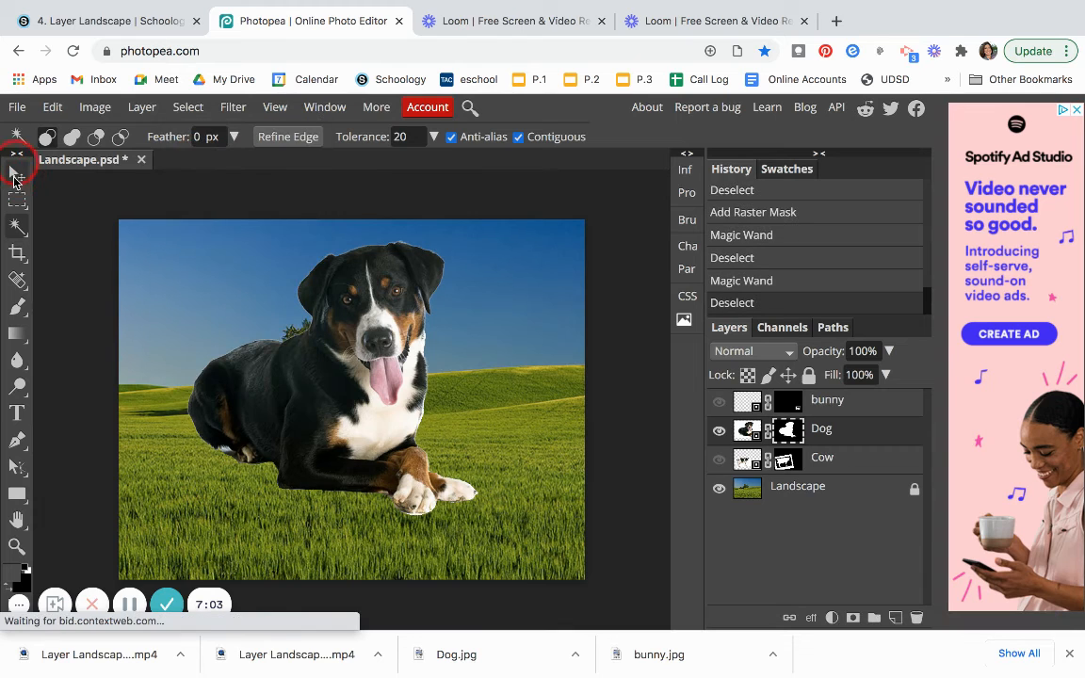
# Shrink the dog with transform controls and place it in the grass at the lower left of the landscape.
pyautogui.click(16, 175)
pyautogui.click(311, 421)
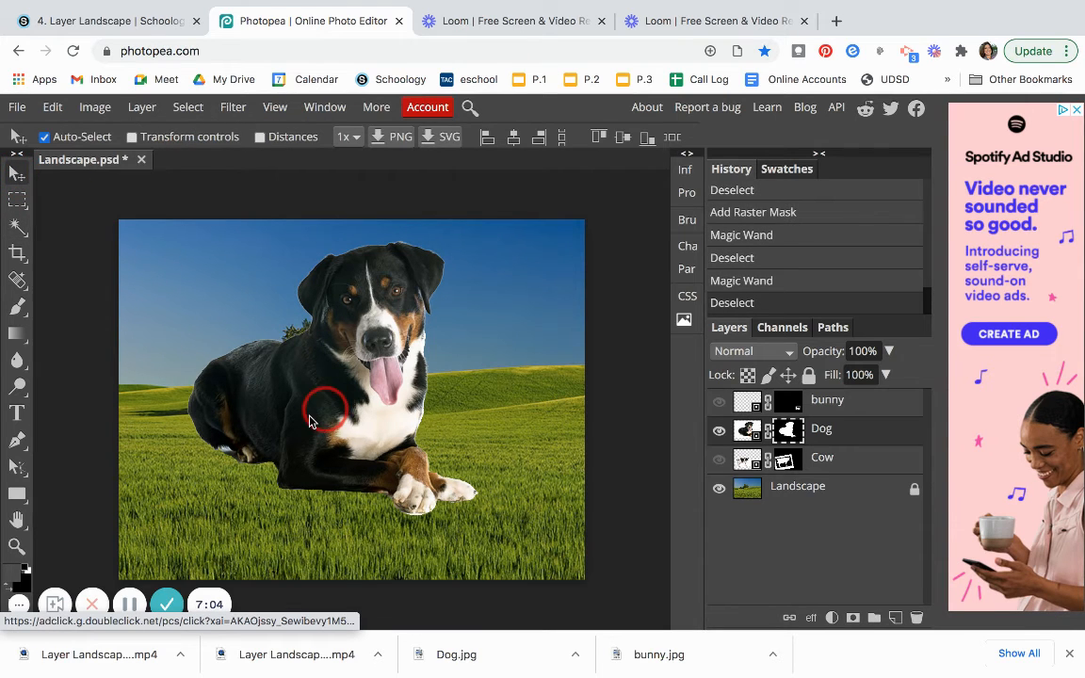
pyautogui.moveTo(311, 421); pyautogui.dragTo(314, 449)
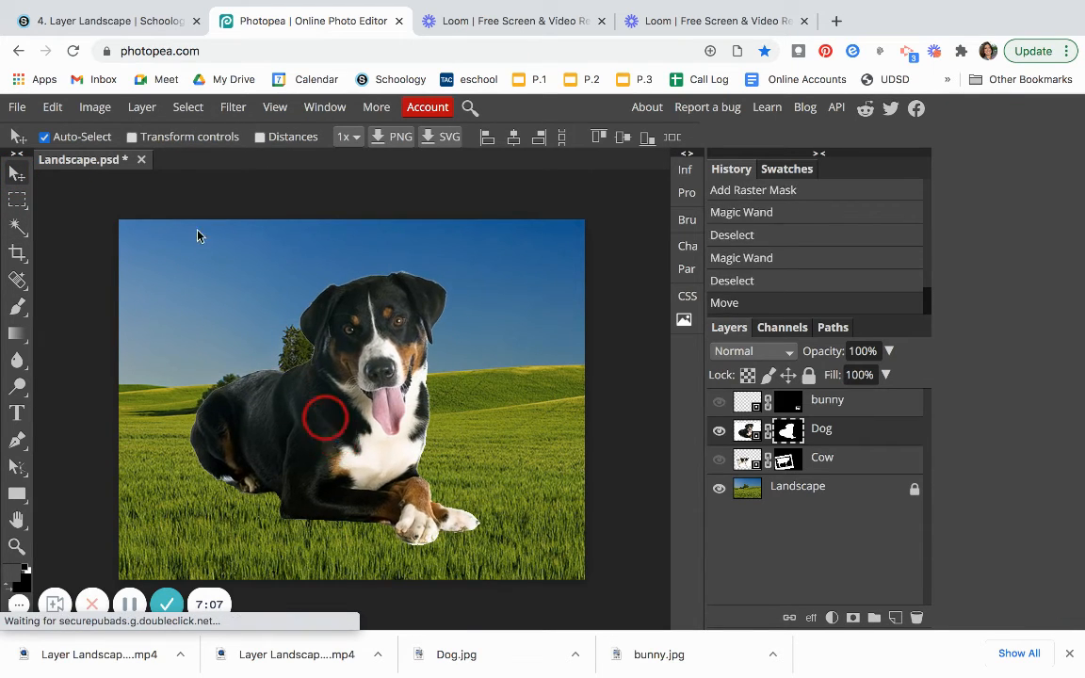
pyautogui.click(132, 137)
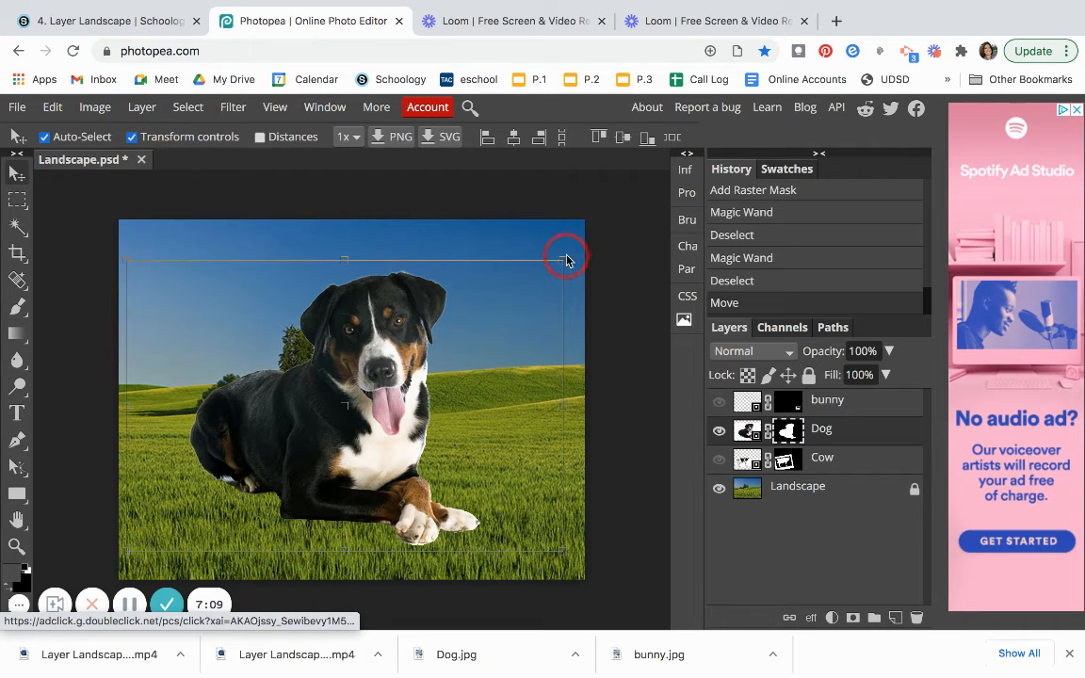
pyautogui.moveTo(565, 263); pyautogui.dragTo(310, 435)
pyautogui.moveTo(224, 501); pyautogui.dragTo(239, 480)
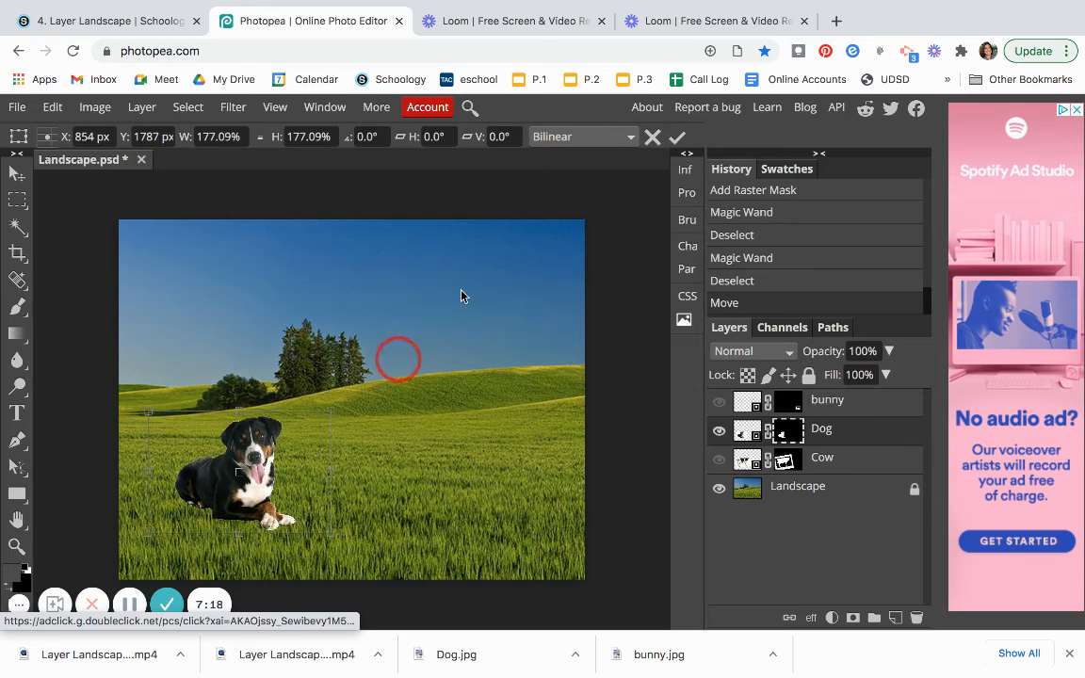
pyautogui.click(679, 140)
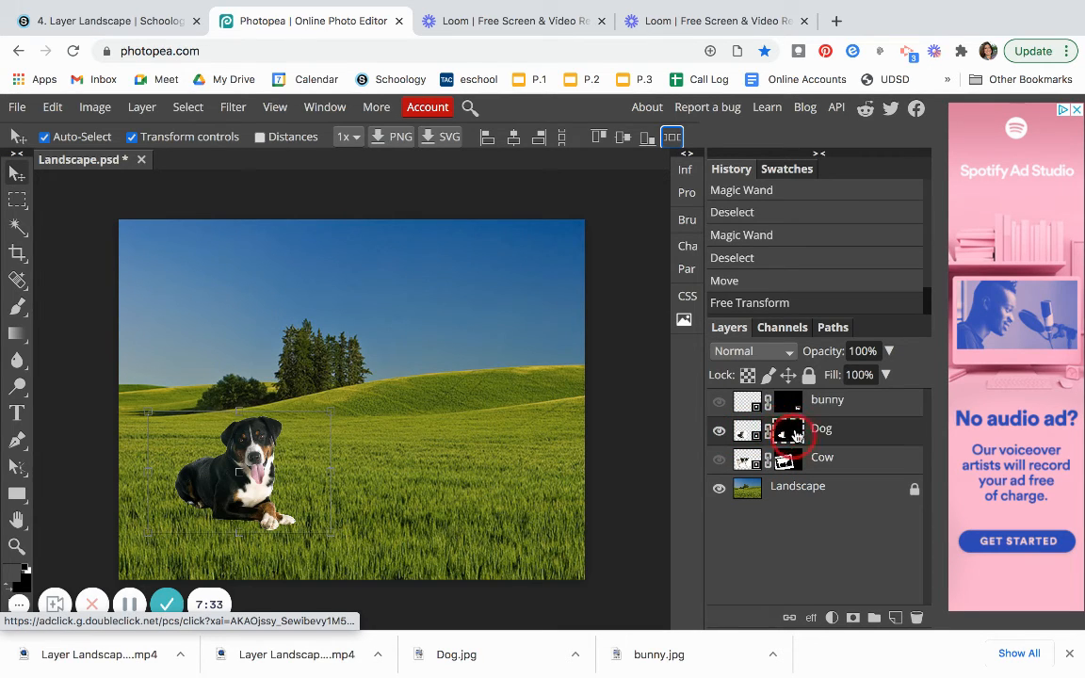
# Turn off transform controls and nudge the dog slightly within the grass.
pyautogui.click(134, 142)
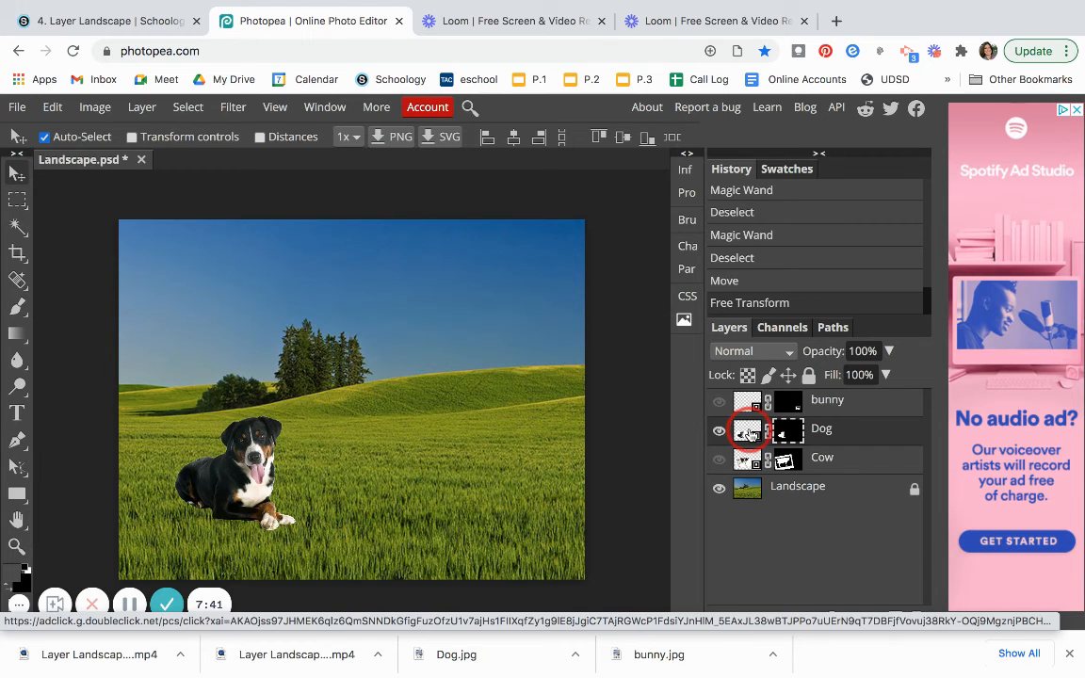
pyautogui.click(789, 431)
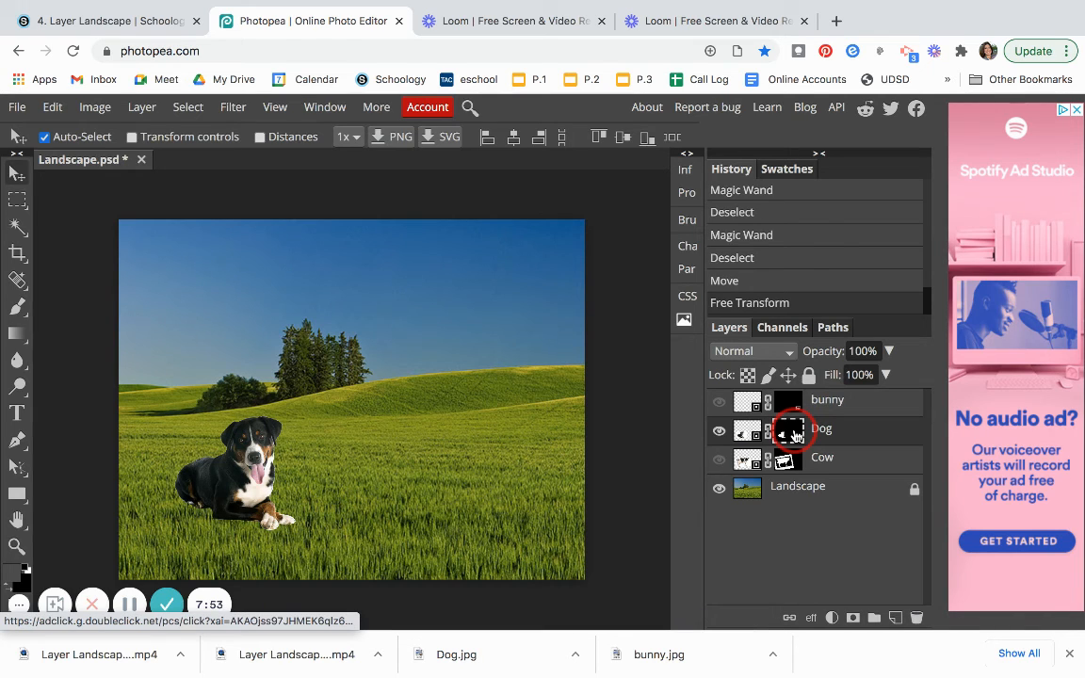
pyautogui.click(745, 435)
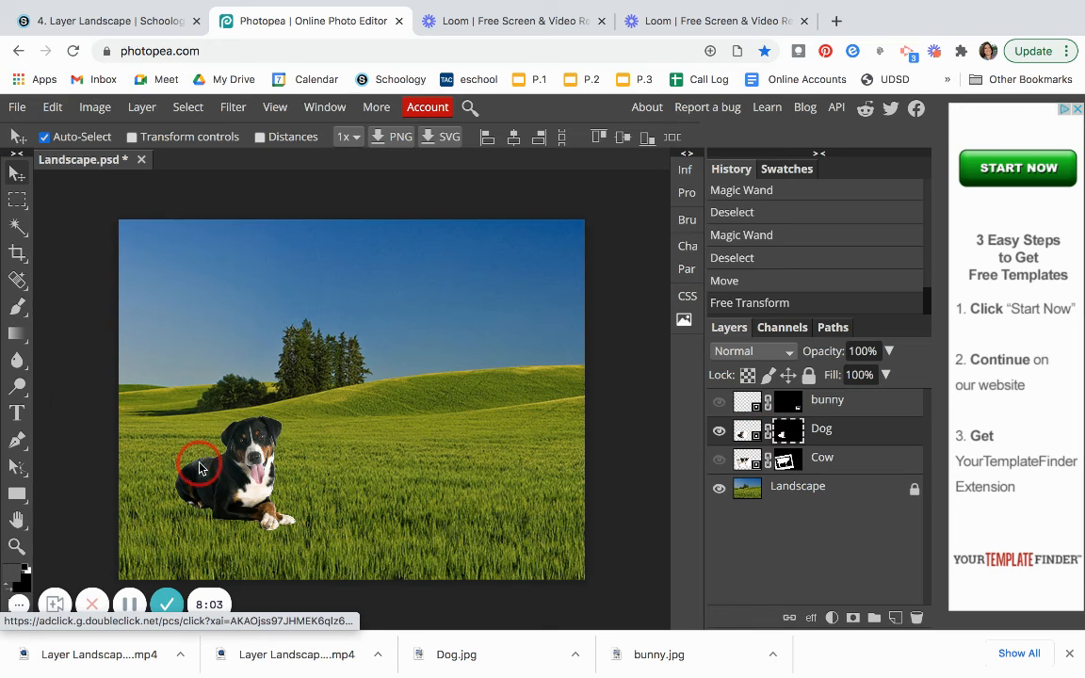
pyautogui.moveTo(234, 480)
pyautogui.mouseDown()
pyautogui.moveTo(524, 494)
pyautogui.moveTo(268, 431)
pyautogui.moveTo(711, 414)
pyautogui.moveTo(313, 347)
pyautogui.moveTo(240, 376)
pyautogui.moveTo(250, 395)
pyautogui.moveTo(269, 375)
pyautogui.moveTo(549, 332)
pyautogui.moveTo(485, 302)
pyautogui.moveTo(217, 496)
pyautogui.moveTo(253, 491)
pyautogui.mouseUp()
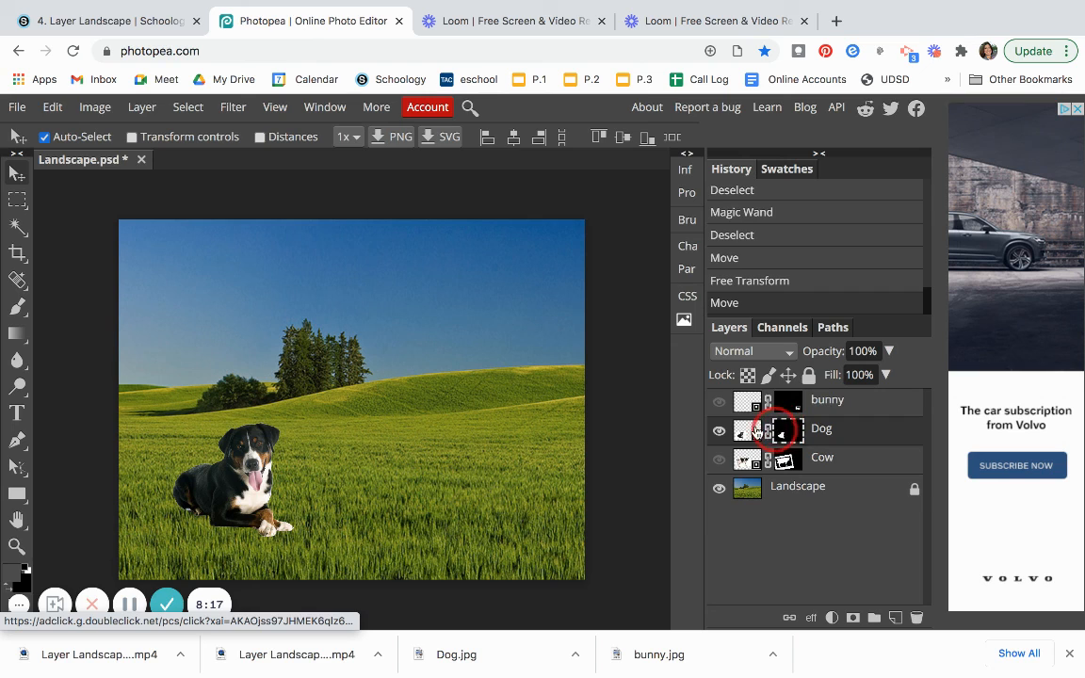
# Make the bunny and cow layers visible and move the dog in front of the cow's legs.
pyautogui.click(740, 432)
pyautogui.click(718, 402)
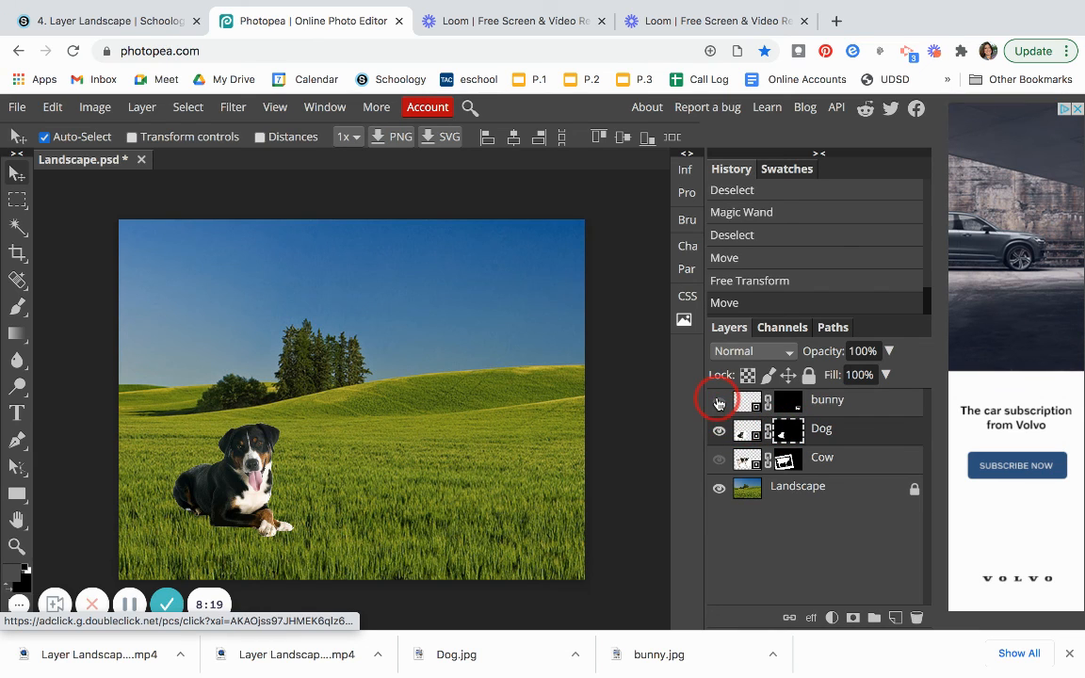
pyautogui.click(718, 462)
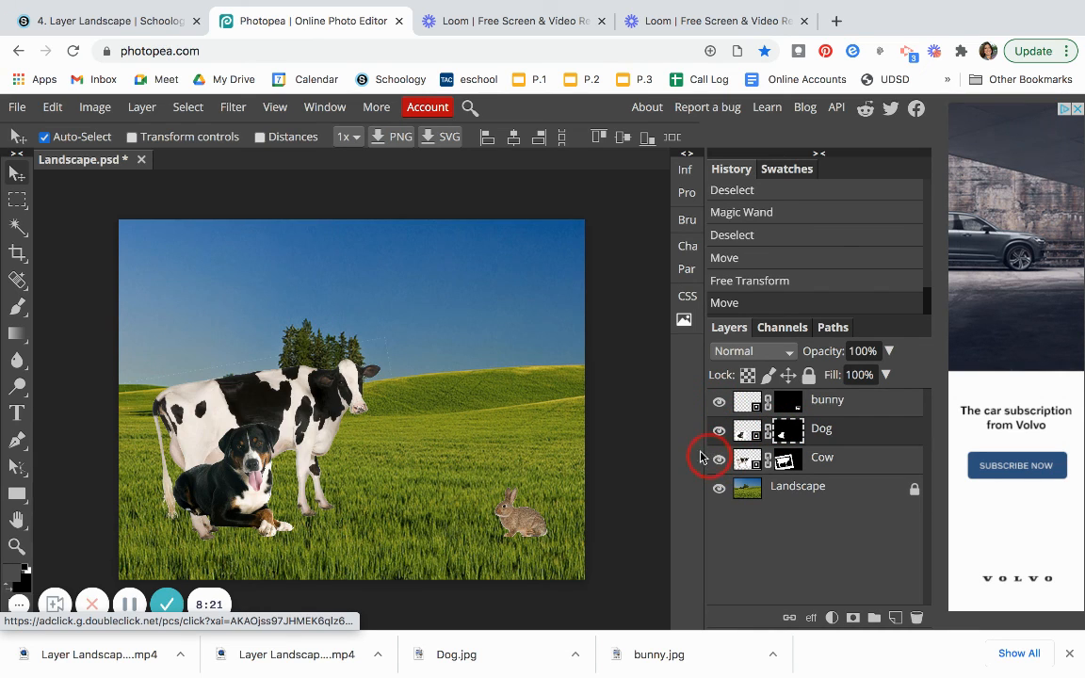
pyautogui.moveTo(245, 477); pyautogui.dragTo(392, 506)
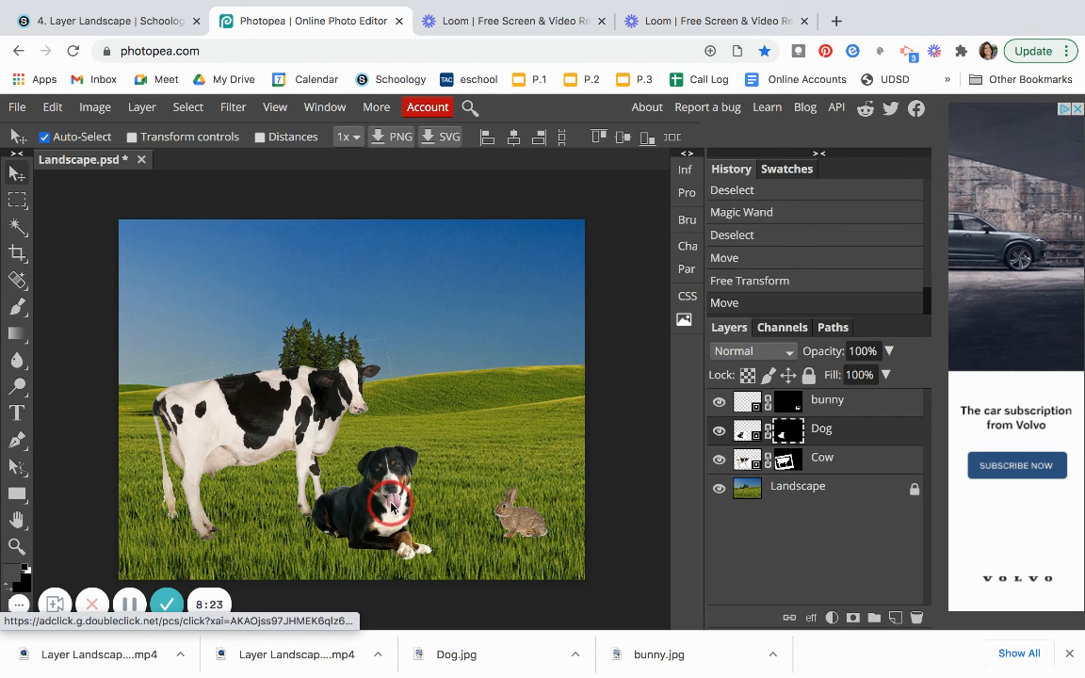
# Examine the dog and bunny layer masks and their mask properties.
pyautogui.click(794, 429)
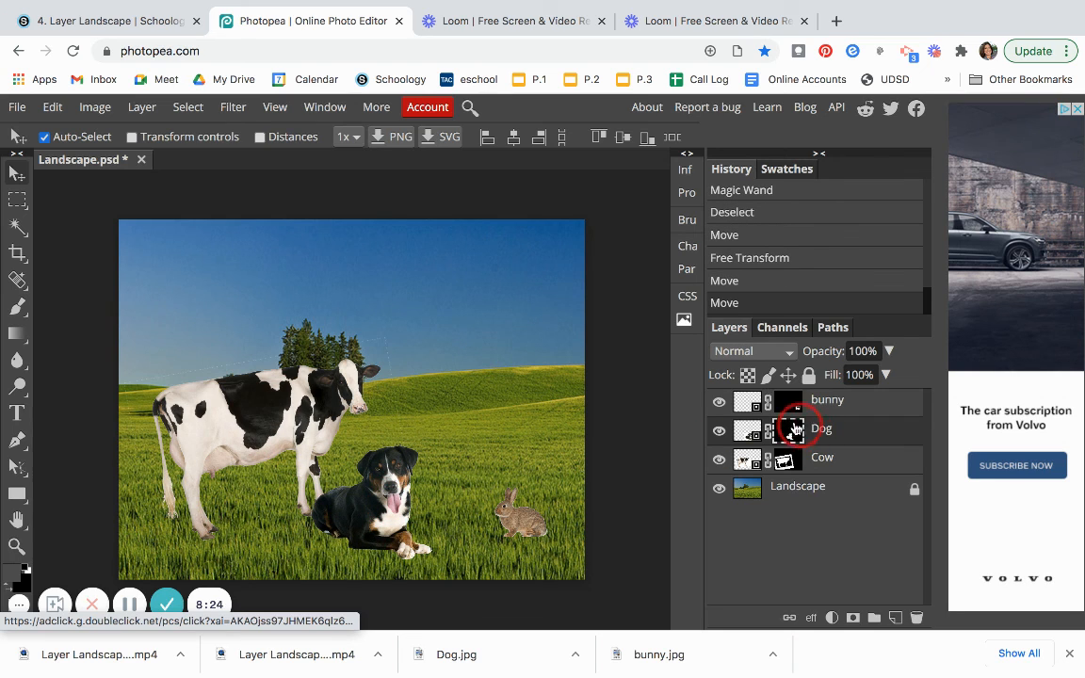
pyautogui.click(748, 403)
pyautogui.click(789, 431)
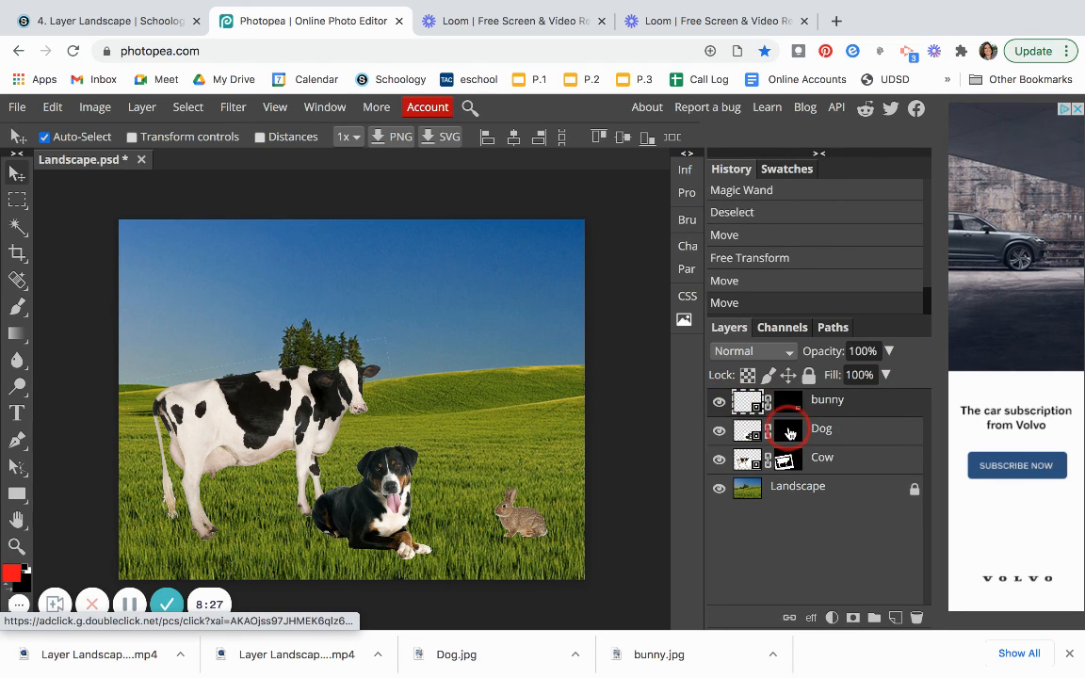
pyautogui.click(794, 406)
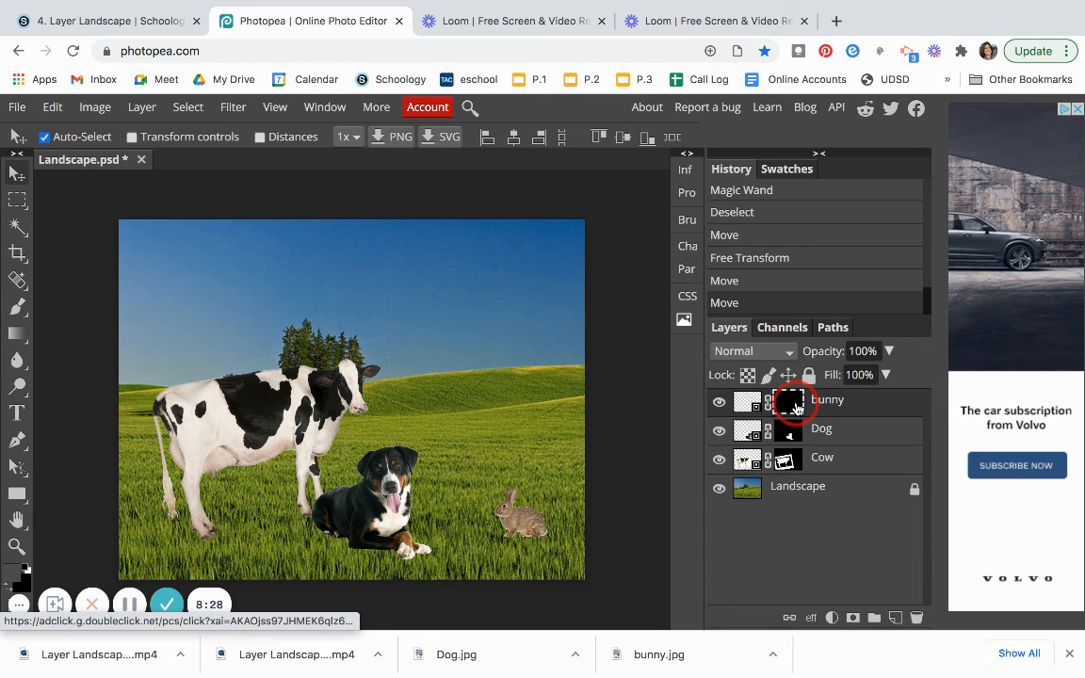
pyautogui.click(794, 405)
pyautogui.click(456, 175)
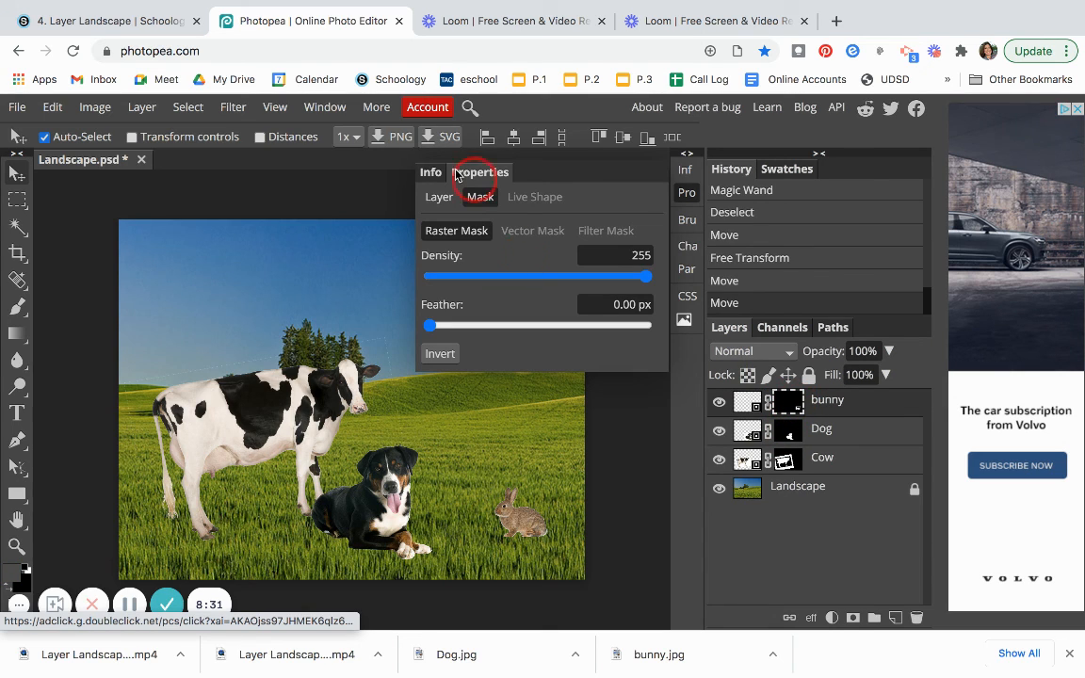
pyautogui.click(785, 393)
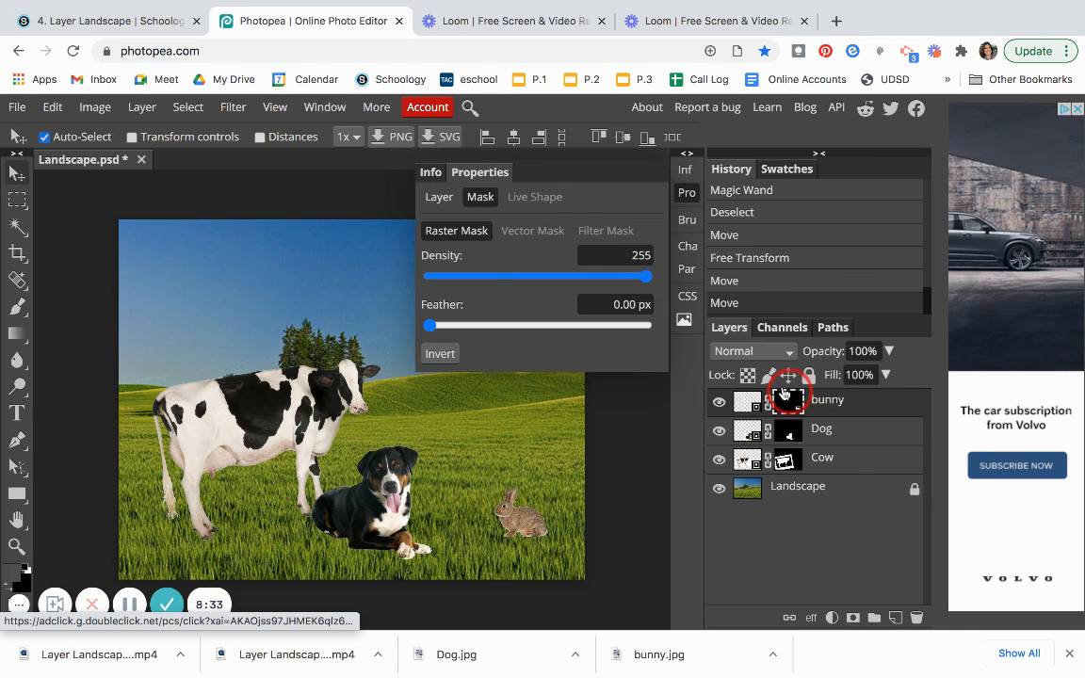
pyautogui.click(433, 175)
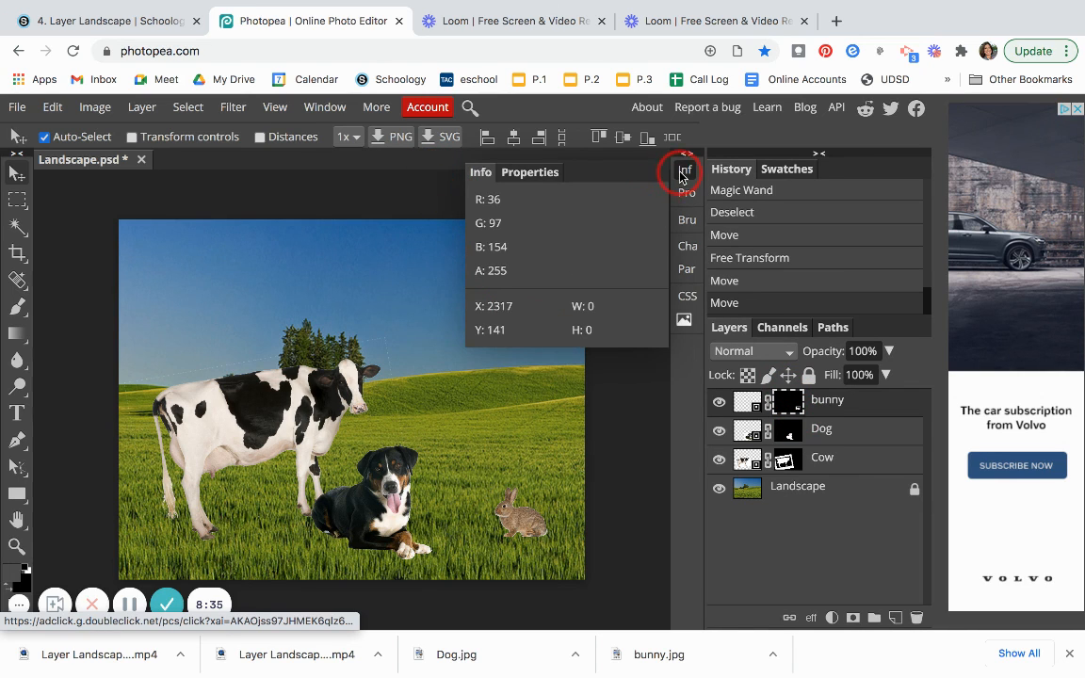